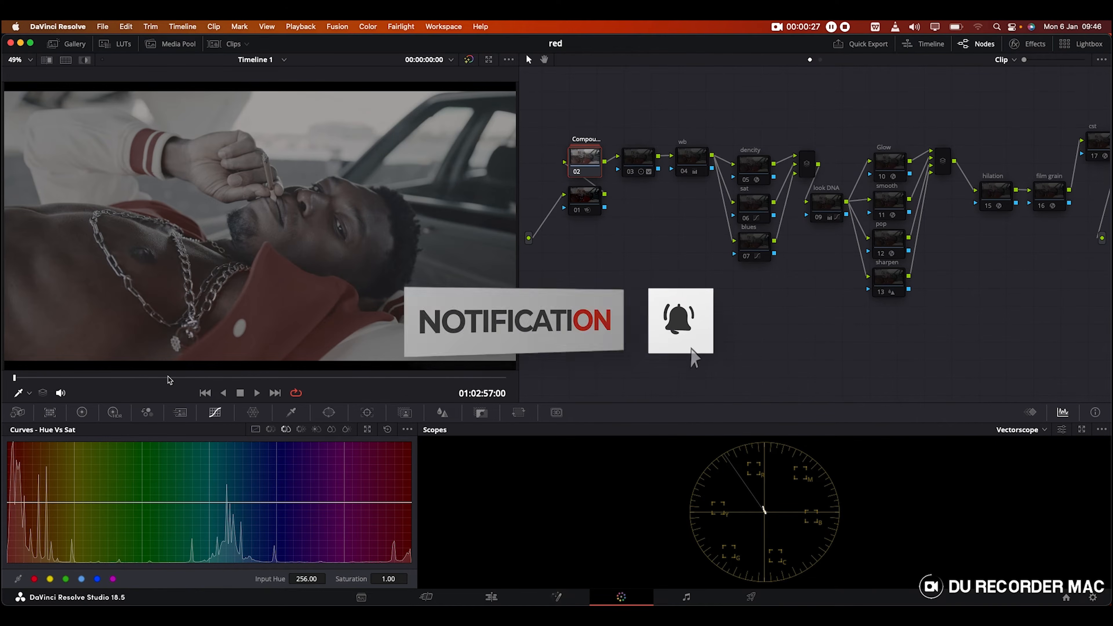
# Step: Scrub the playhead back to the first frame of the clip
pyautogui.click(169, 378)
pyautogui.click(248, 378)
pyautogui.moveTo(234, 371); pyautogui.dragTo(14, 356)
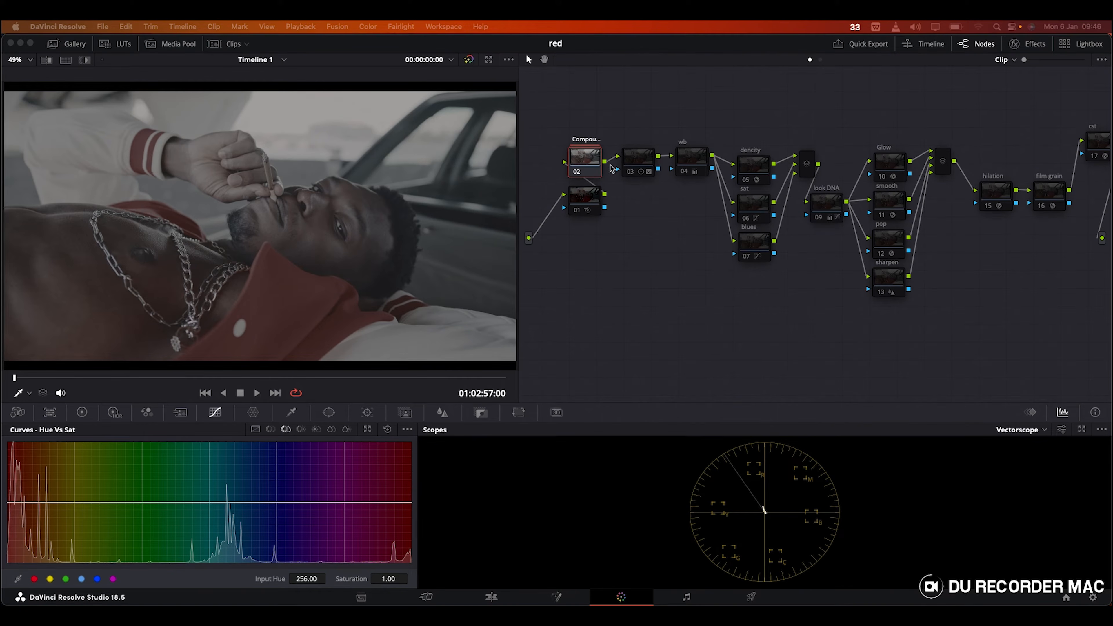
# Step: Compare node 02 on and off, then widen the node editor to show the whole tree
pyautogui.click(573, 173)
pyautogui.click(576, 174)
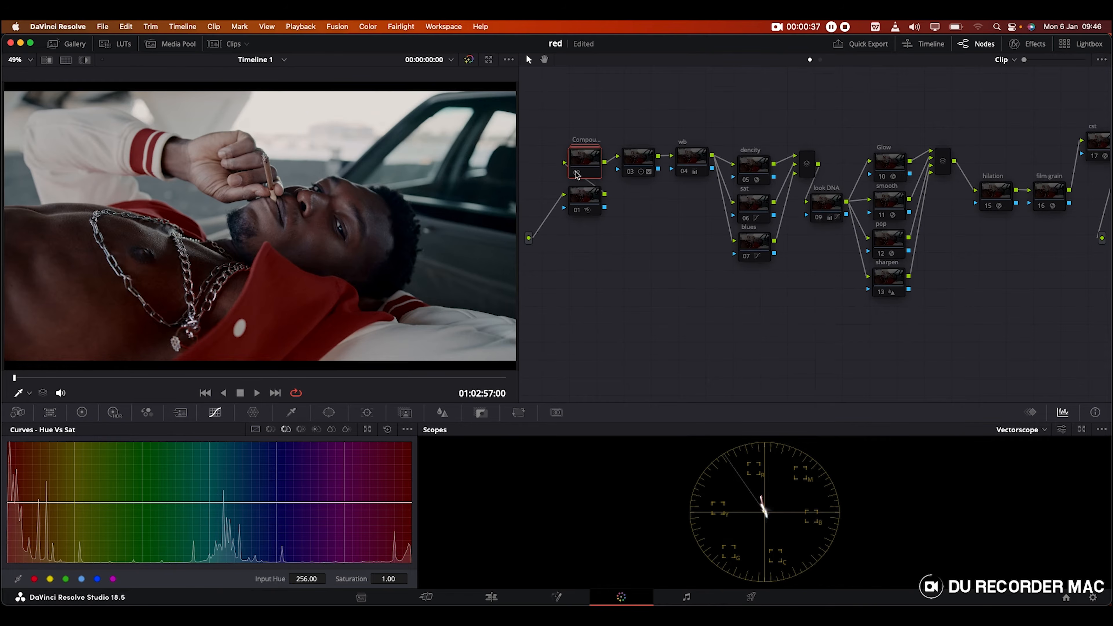
pyautogui.click(577, 173)
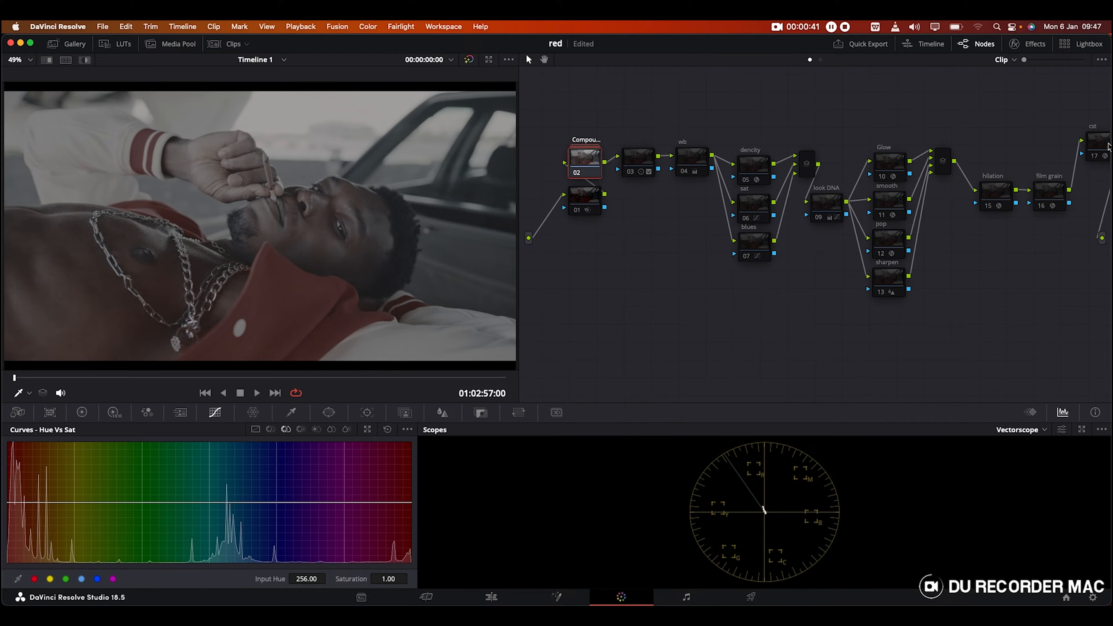
pyautogui.hscroll(1, 1094, 156)
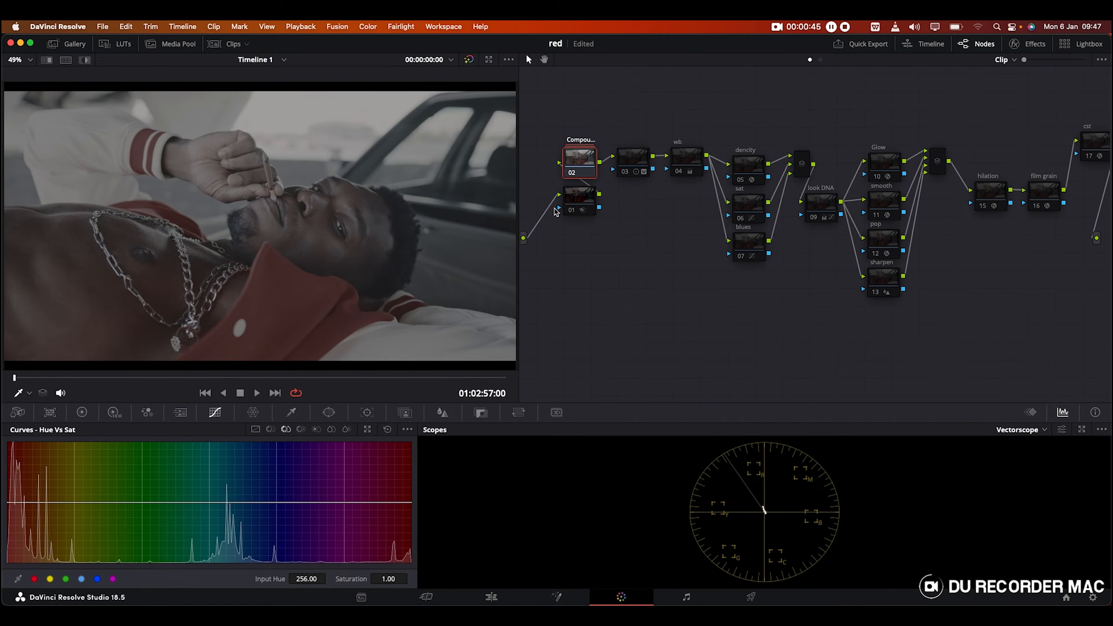
pyautogui.moveTo(520, 199); pyautogui.dragTo(472, 202)
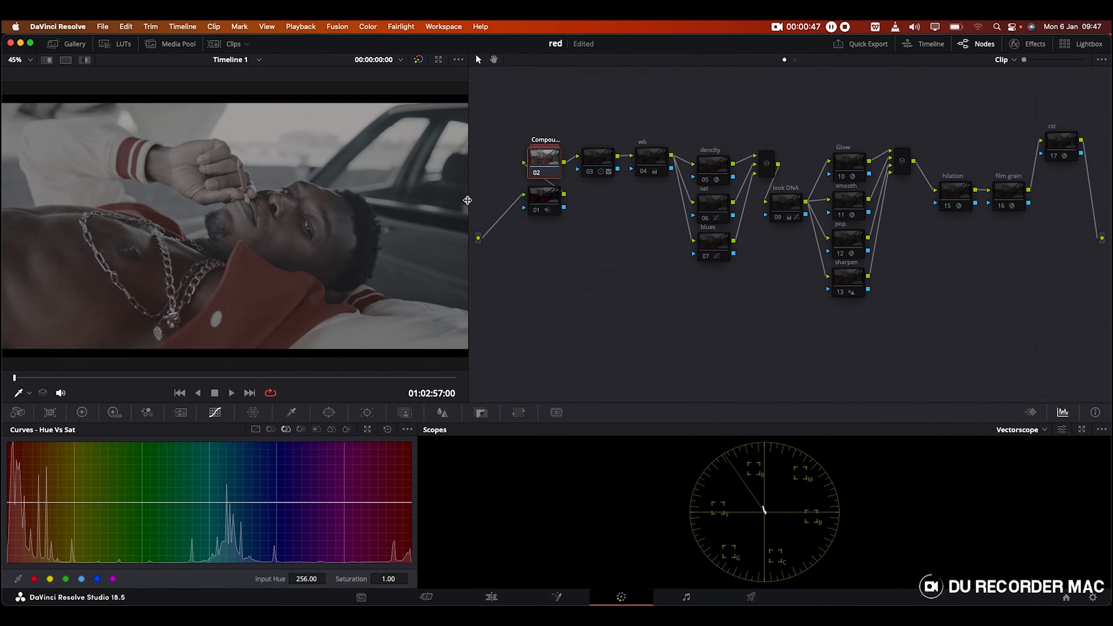
pyautogui.rightClick(542, 161)
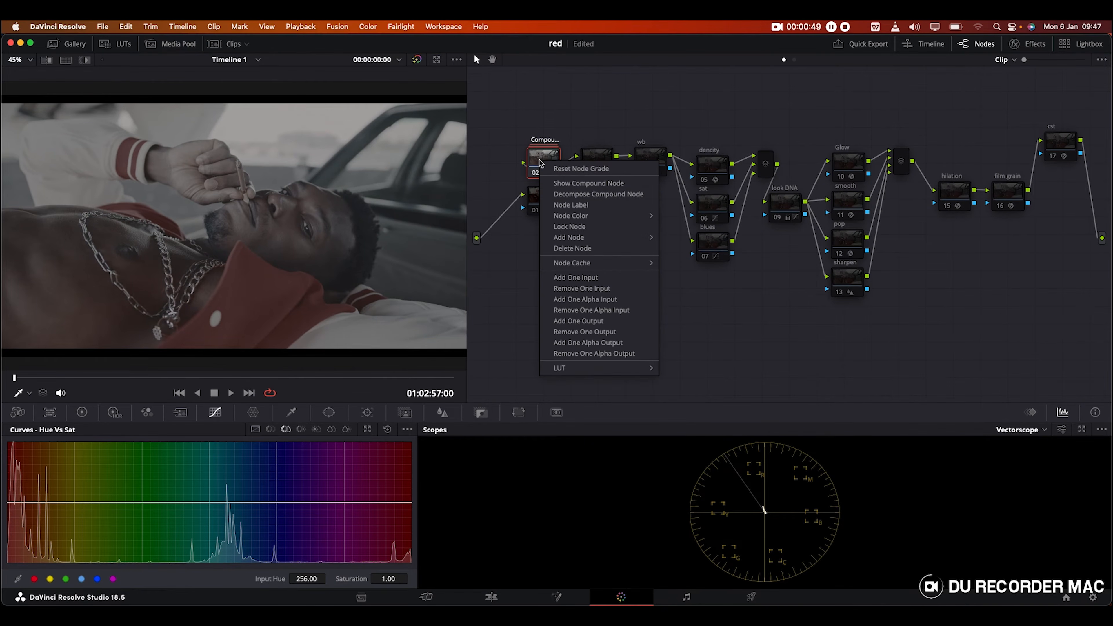
pyautogui.click(569, 184)
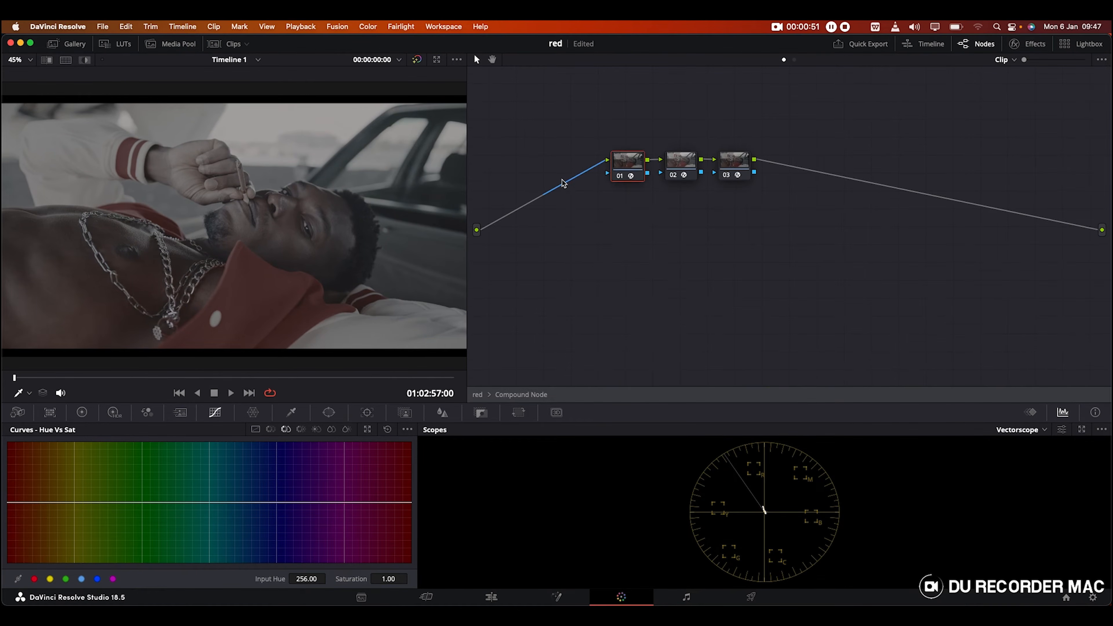
pyautogui.click(1029, 45)
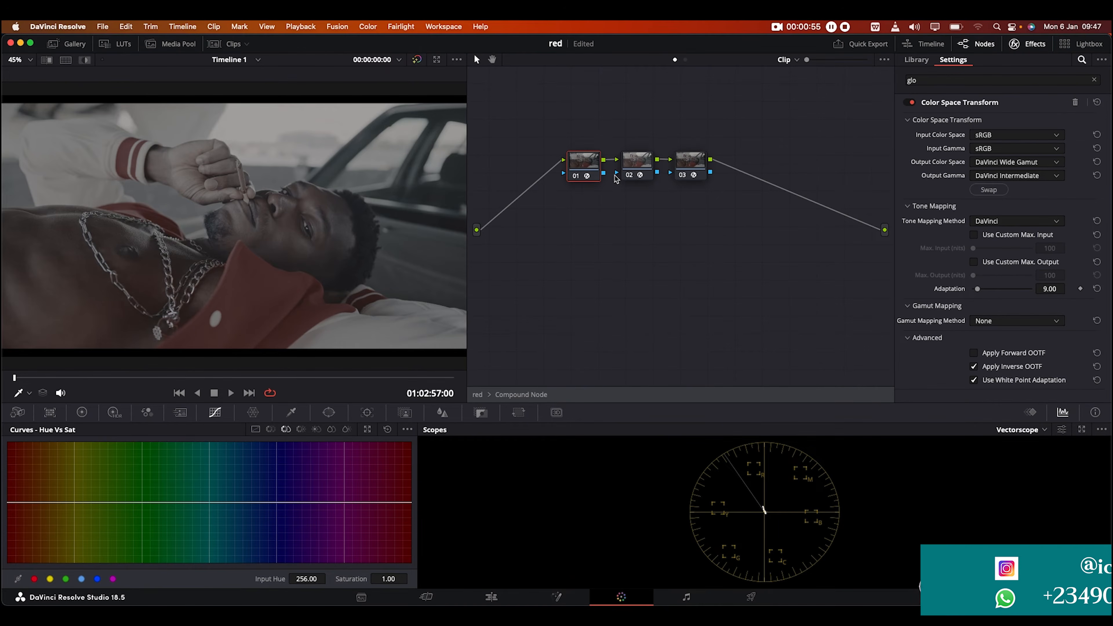
pyautogui.click(629, 175)
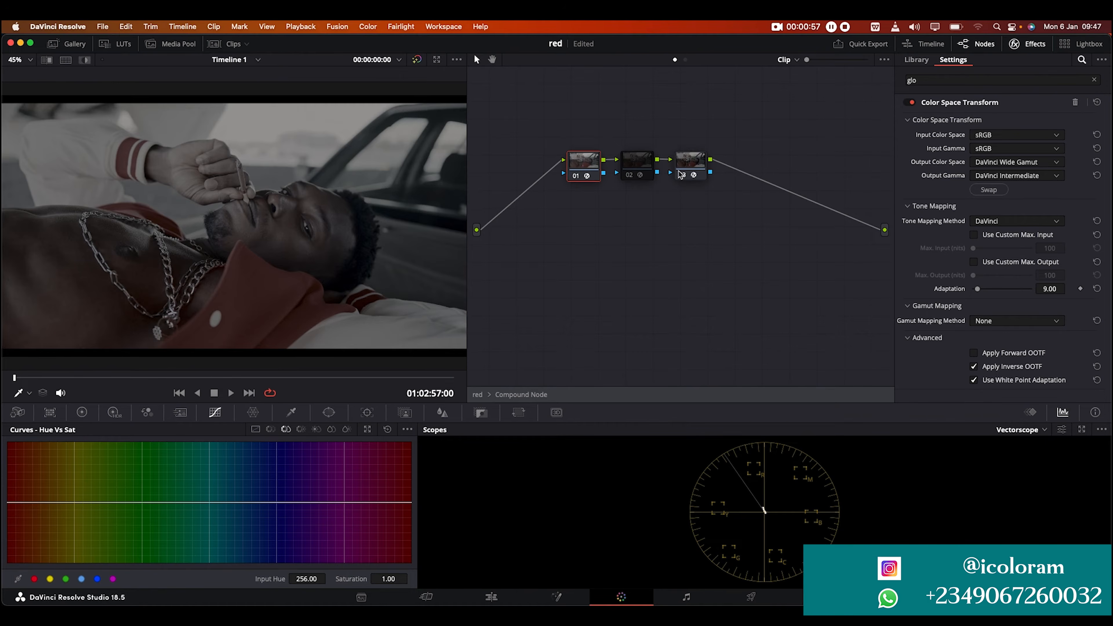
pyautogui.click(682, 174)
pyautogui.click(629, 175)
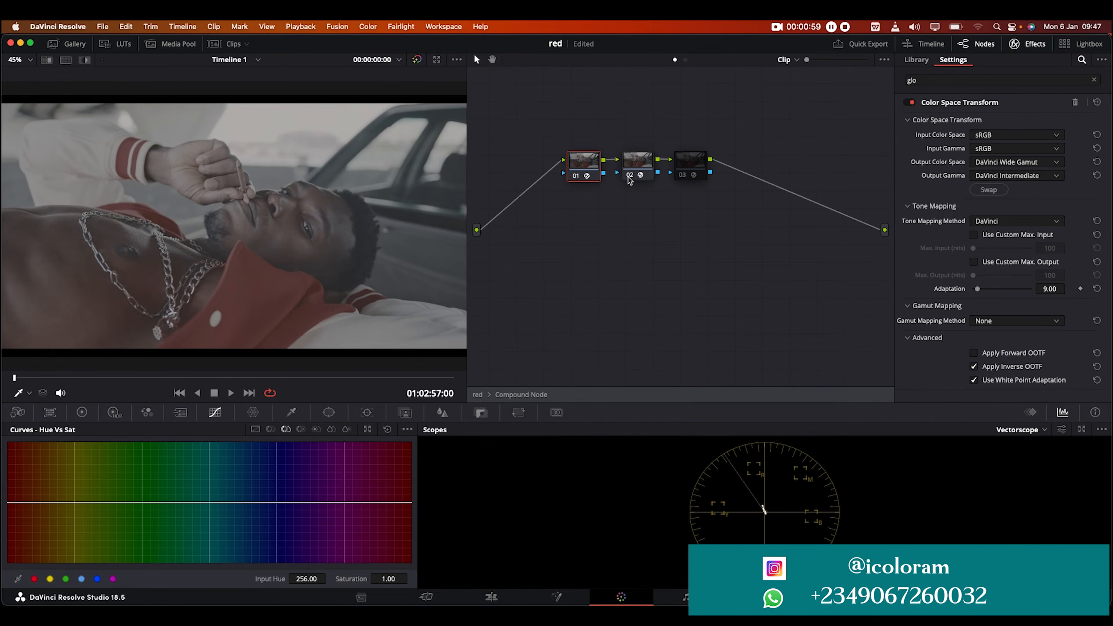
pyautogui.click(681, 176)
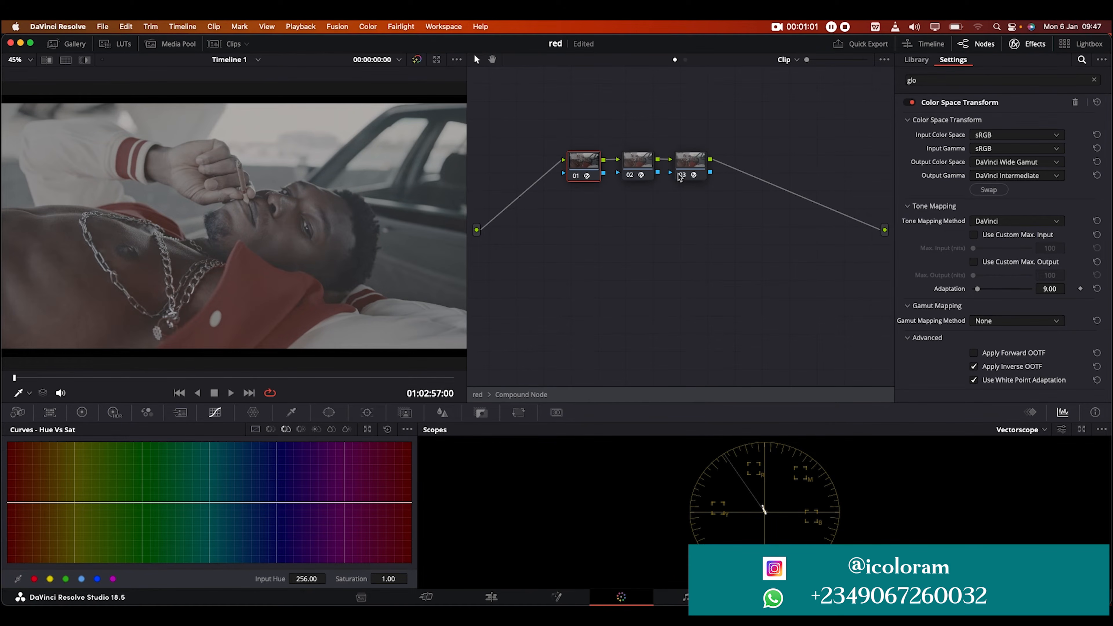
pyautogui.click(1028, 44)
pyautogui.rightClick(882, 226)
pyautogui.click(886, 231)
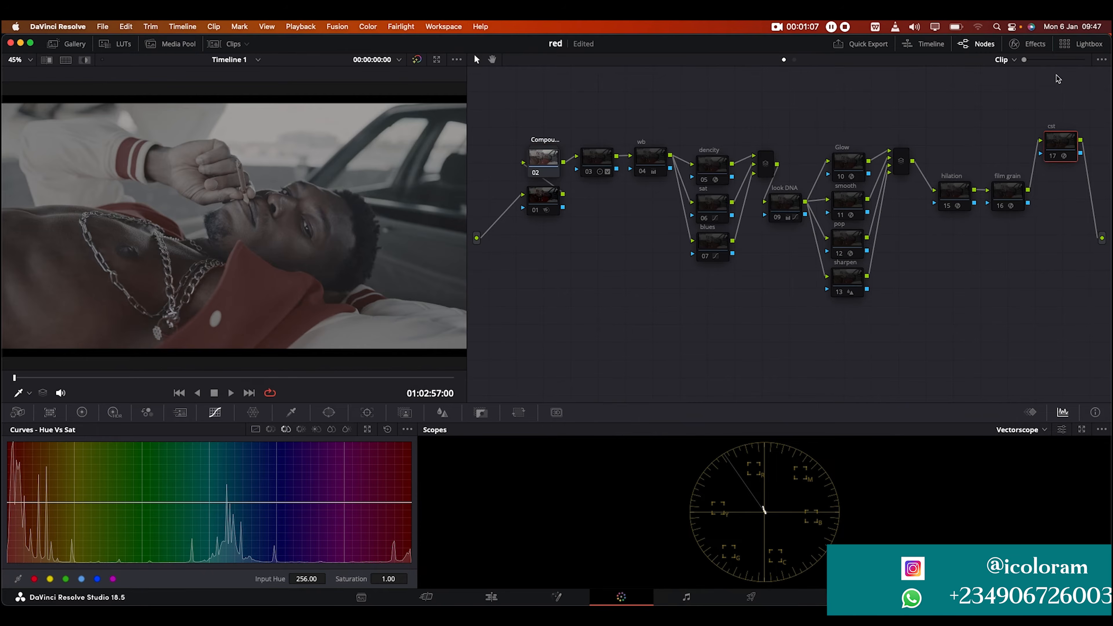
# Step: Review the cst node's colour space transform settings and switch the cst node back on
pyautogui.click(1027, 43)
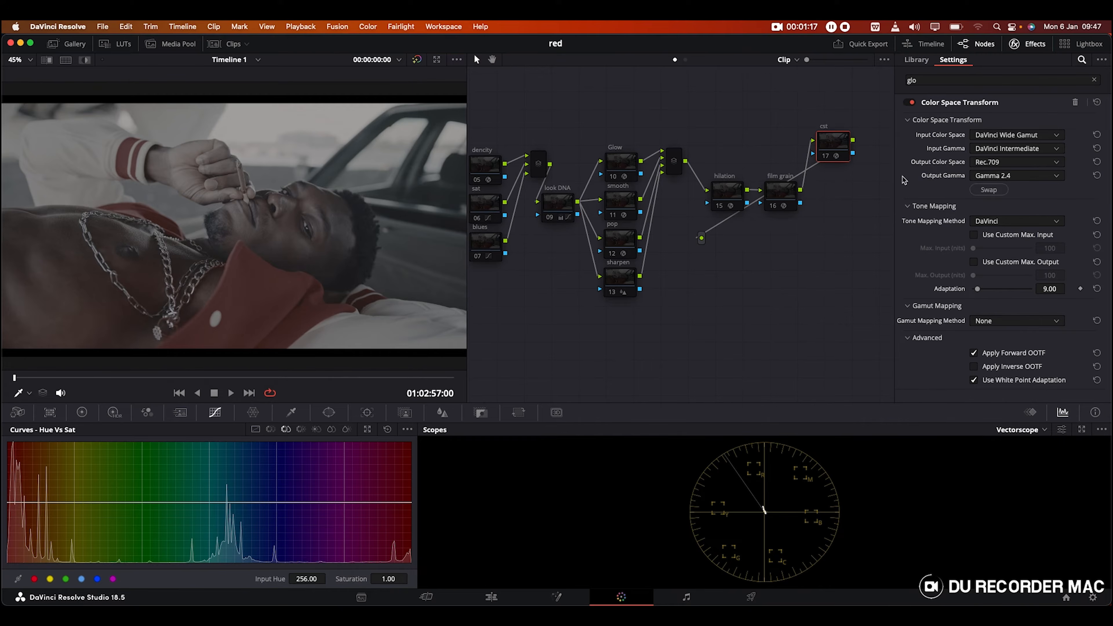
pyautogui.click(825, 157)
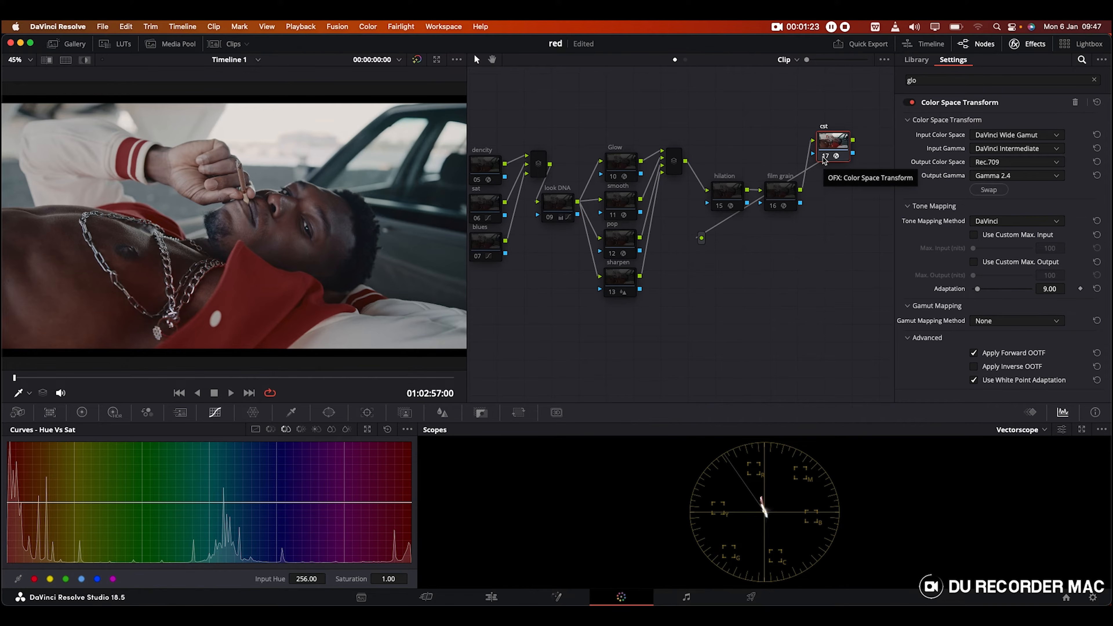
pyautogui.click(1018, 45)
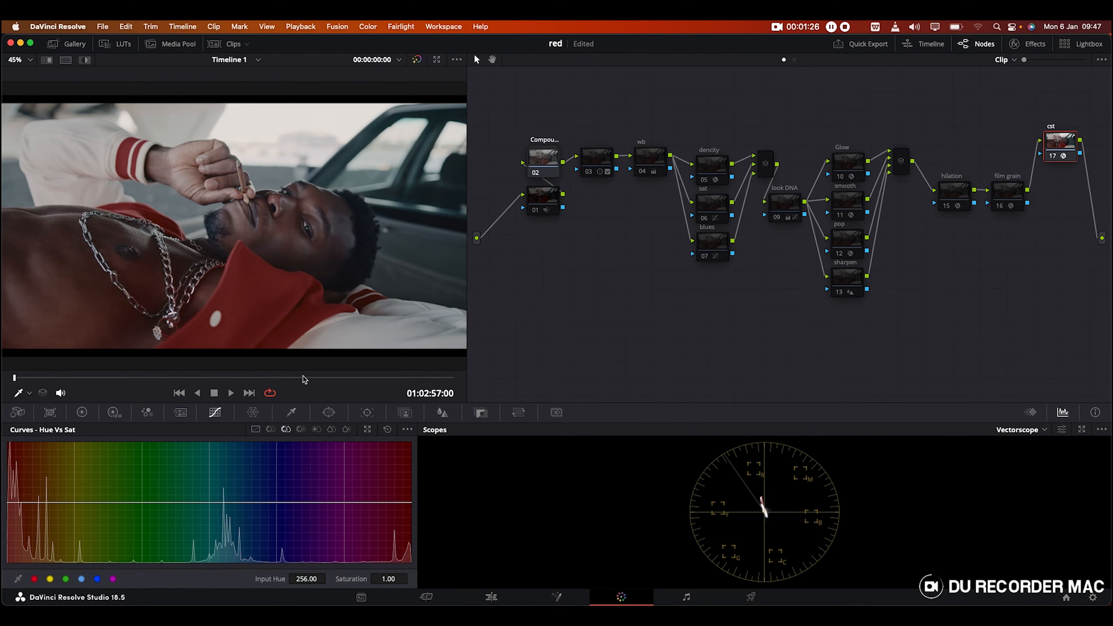
# Step: Scrub through the graded clip and select node 03 for renaming
pyautogui.moveTo(442, 375); pyautogui.dragTo(14, 378)
pyautogui.click(589, 162)
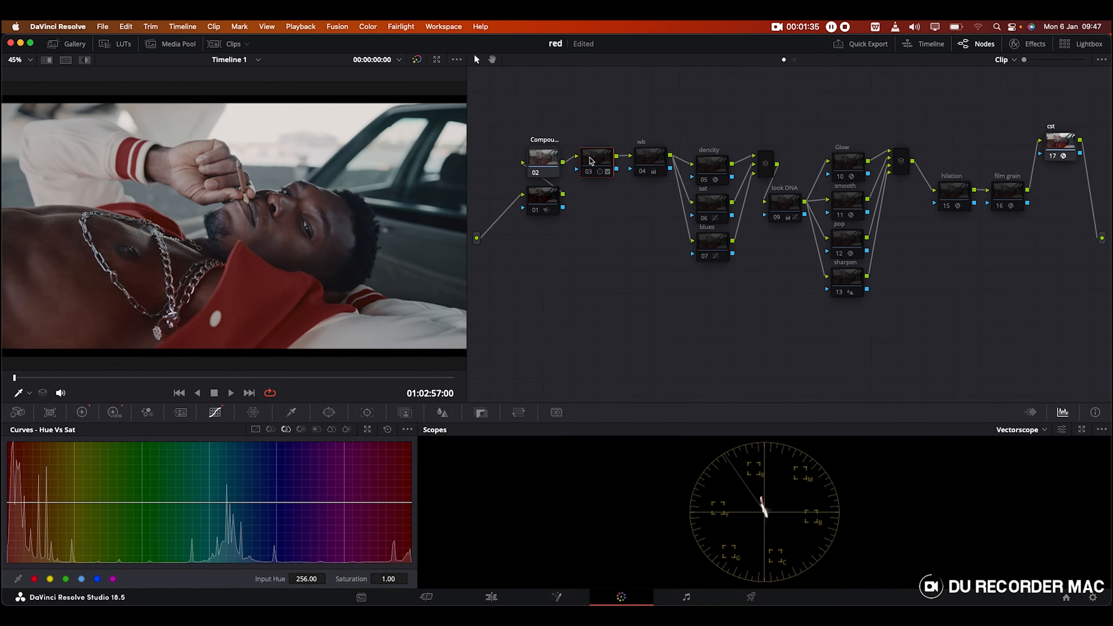
pyautogui.doubleClick(590, 156)
# Step: Label node 03 'exp', enable it, and show its HDR wheels (Shadow 0.17, Light −0.80)
pyautogui.write('exp')
pyautogui.press('Return')
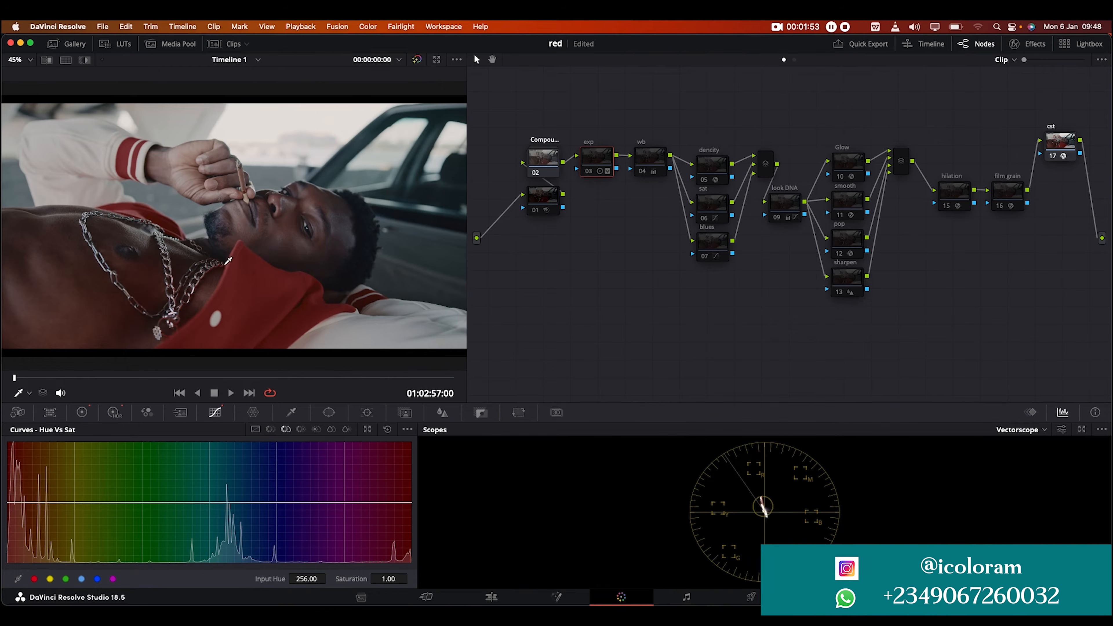
pyautogui.click(590, 173)
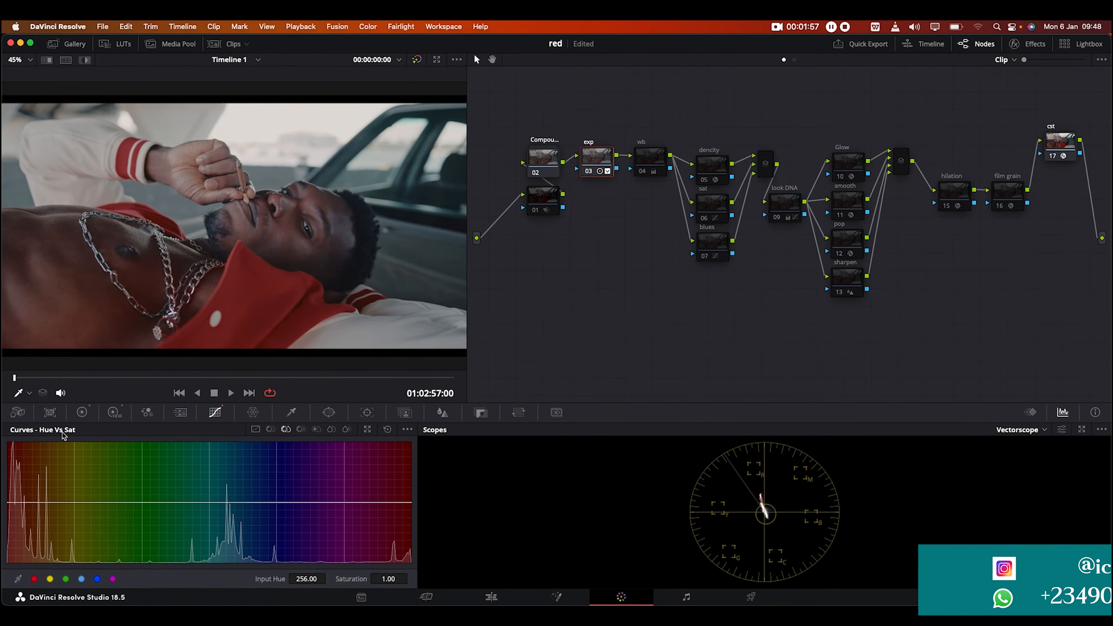
pyautogui.click(113, 413)
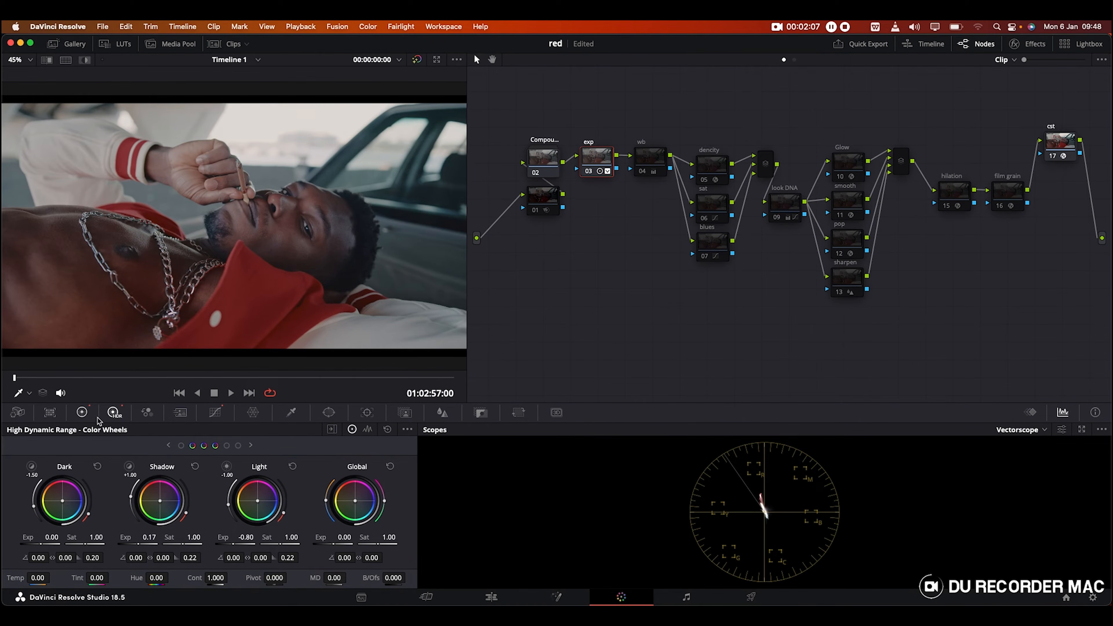
# Step: Show the Primaries wheels, compare the exp node on and off, then enable wb node 04
pyautogui.click(82, 413)
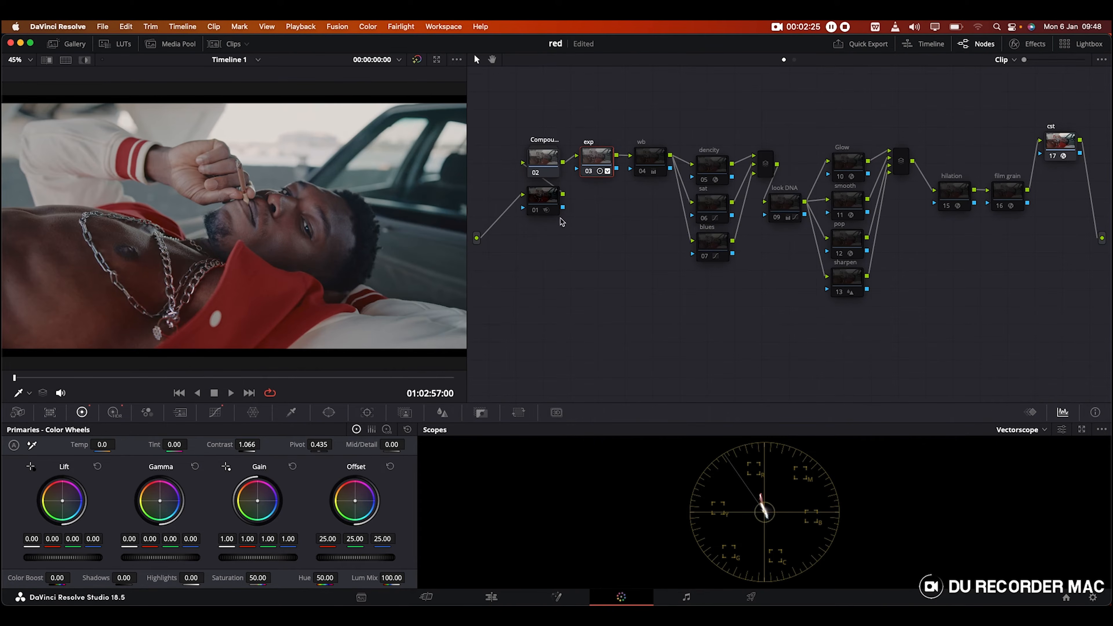
pyautogui.click(588, 172)
pyautogui.click(587, 172)
pyautogui.click(642, 159)
pyautogui.click(640, 172)
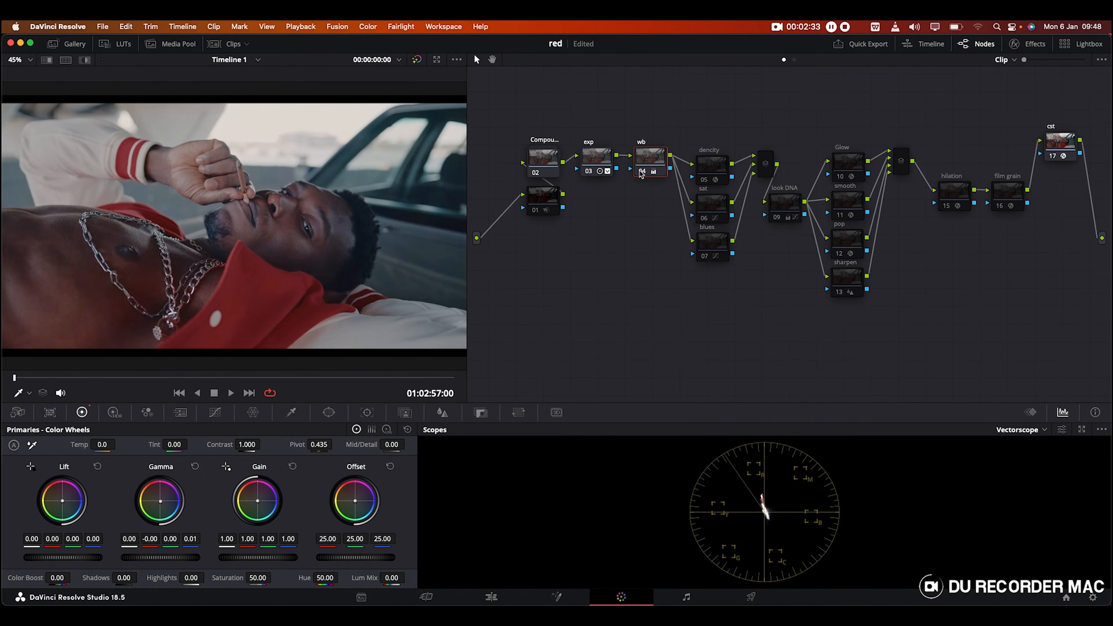
pyautogui.rightClick(648, 156)
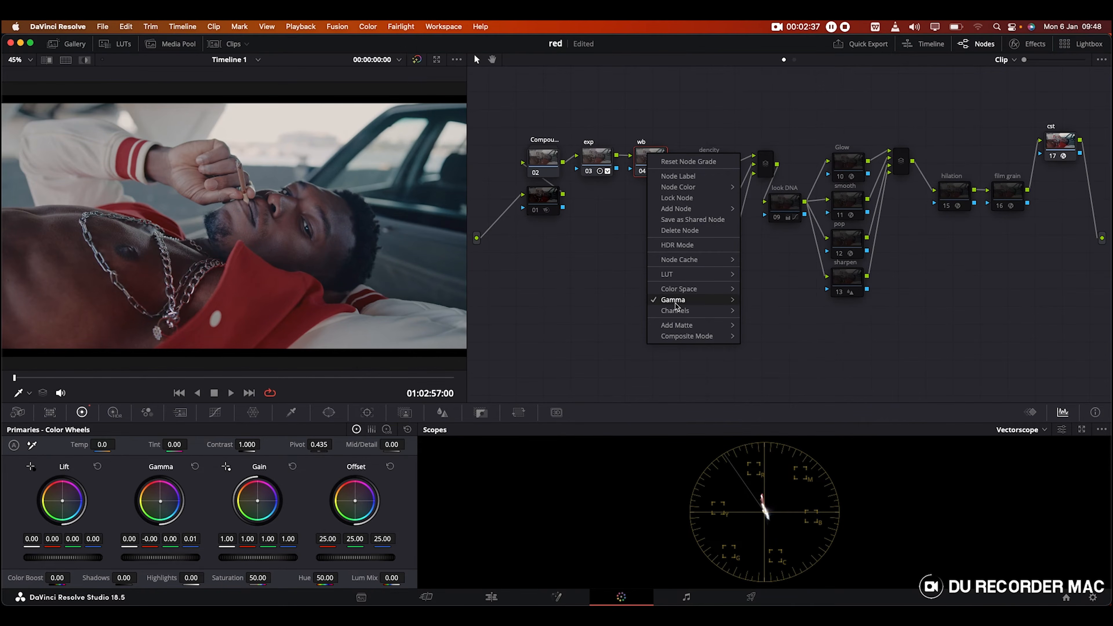
# Step: Give the wb node a slight Gain rebalance (about 0.98 and 1.01) and save the project
pyautogui.moveTo(677, 301)
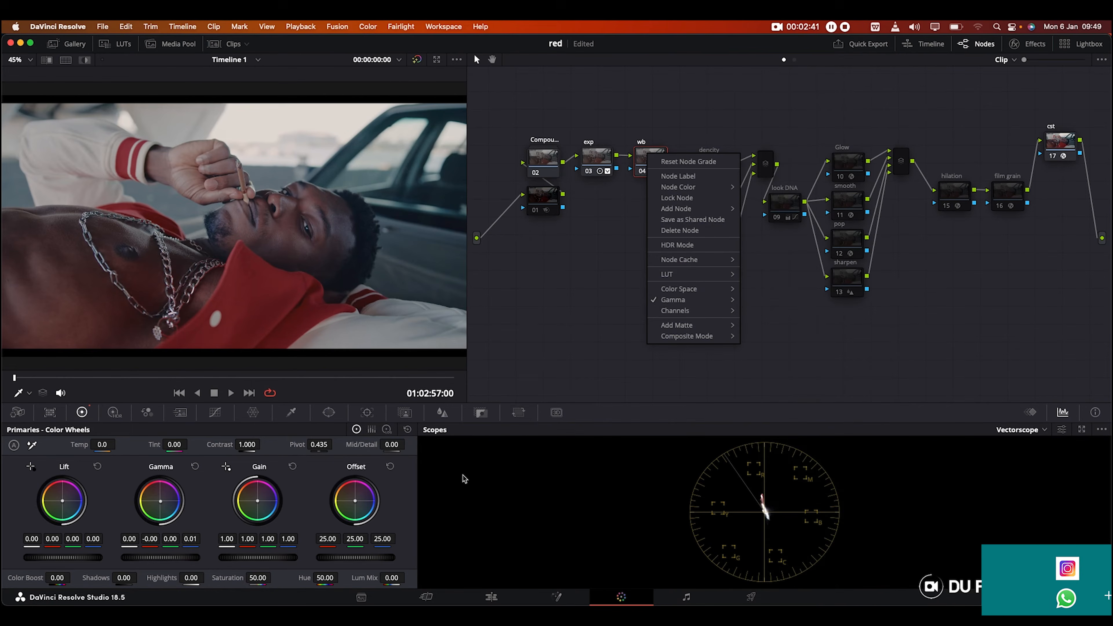
pyautogui.click(516, 320)
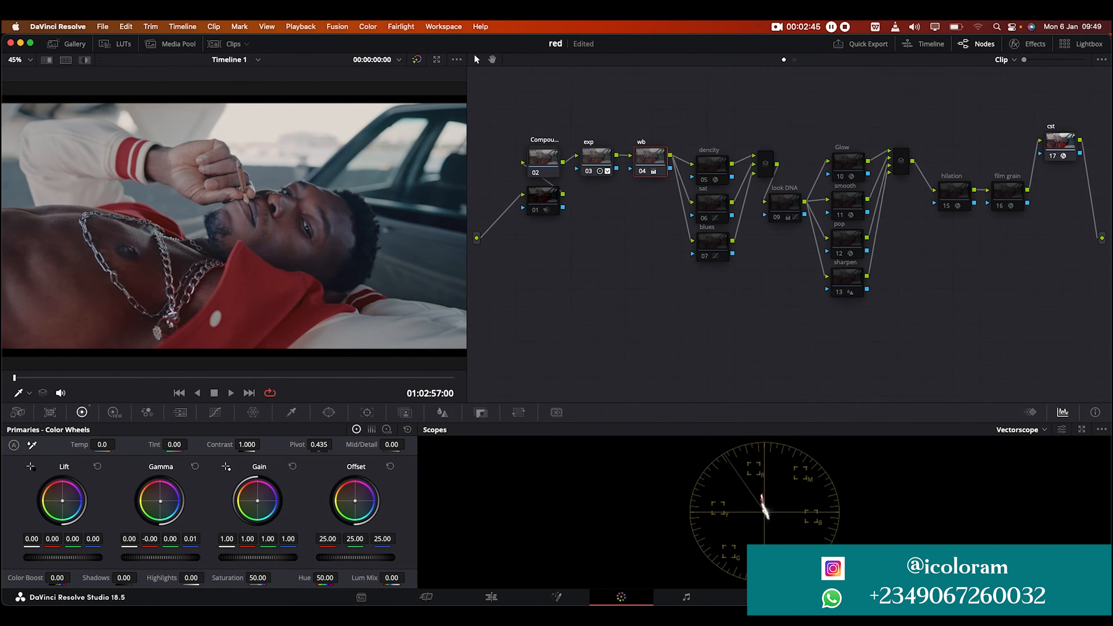
pyautogui.moveTo(258, 500); pyautogui.dragTo(263, 529)
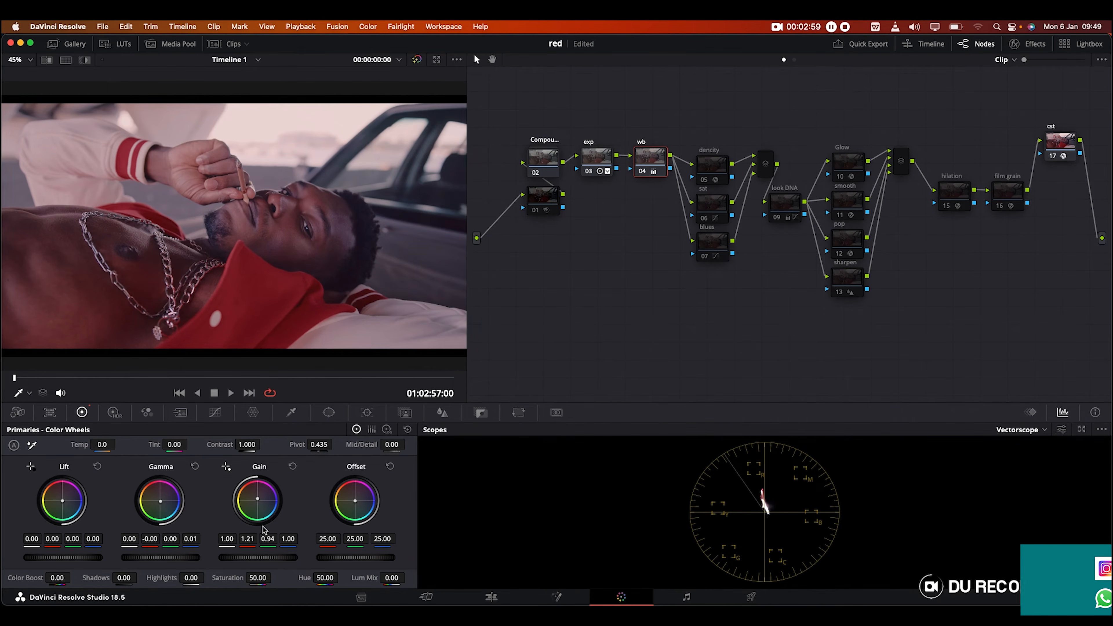
pyautogui.press('super+z')
pyautogui.moveTo(262, 503); pyautogui.dragTo(261, 501)
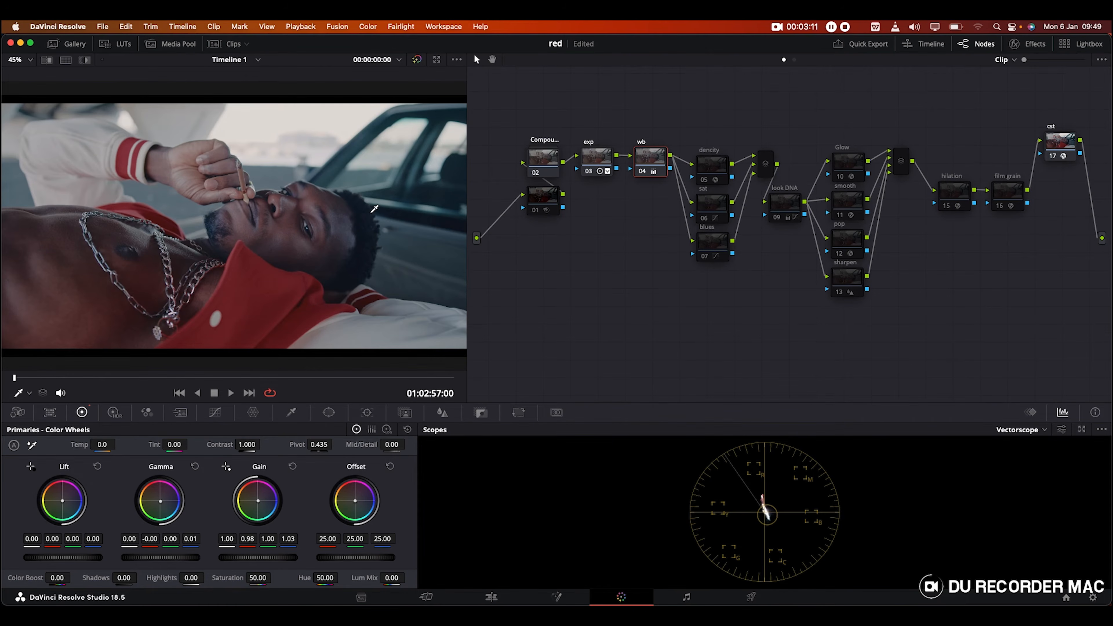
pyautogui.press('super+s')
# Step: Enable the density node, switch off wb for comparison, and hide the effect settings
pyautogui.click(713, 166)
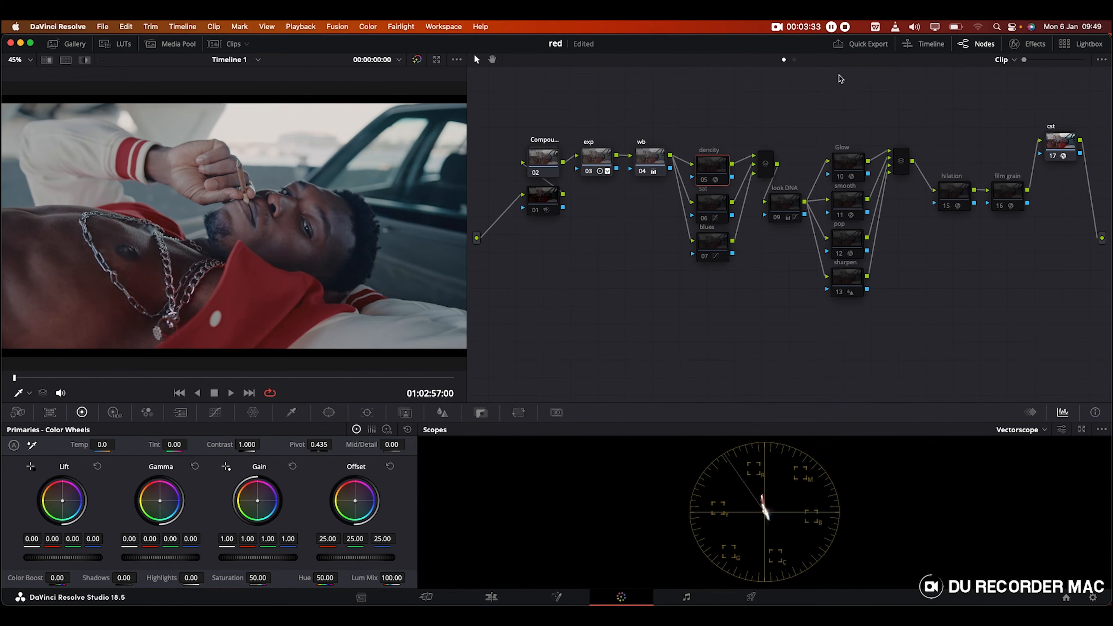
pyautogui.click(703, 182)
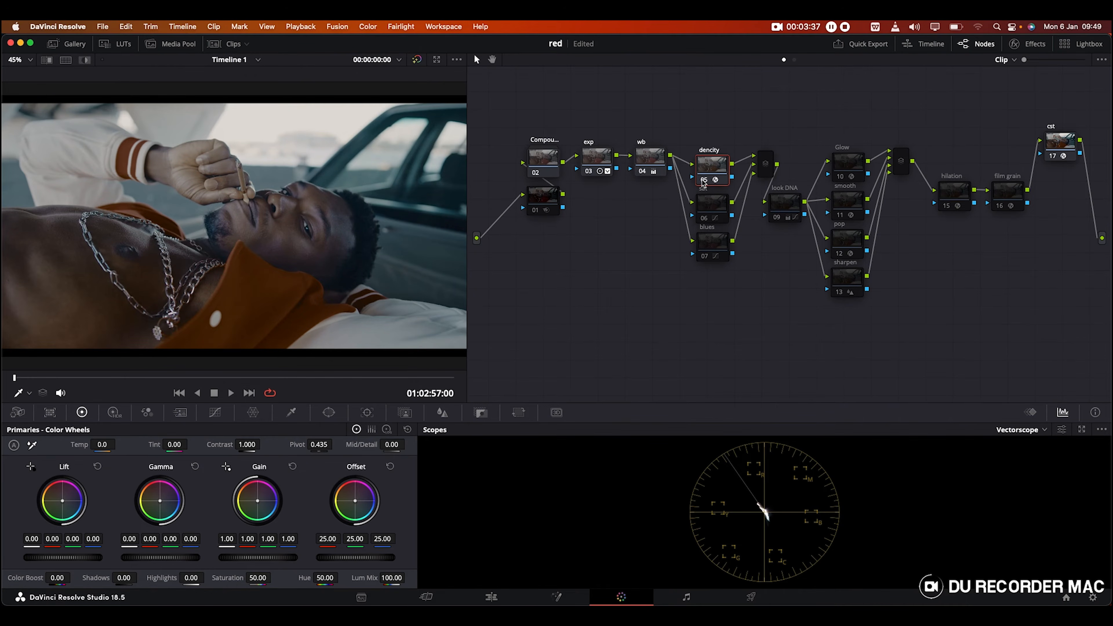
pyautogui.click(640, 172)
pyautogui.click(1035, 44)
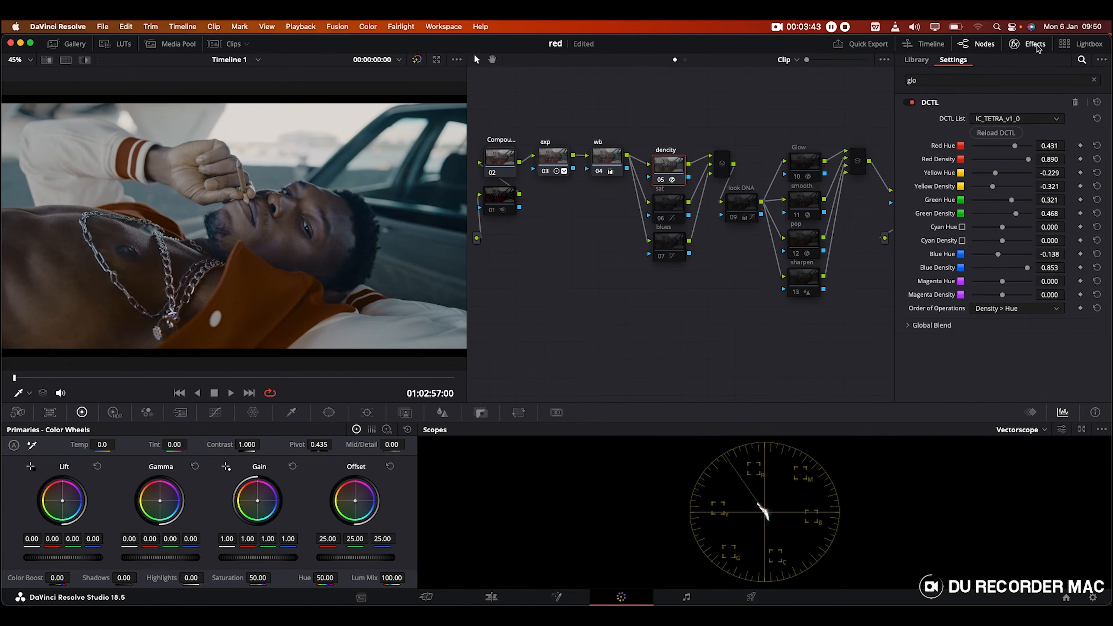
pyautogui.click(1035, 44)
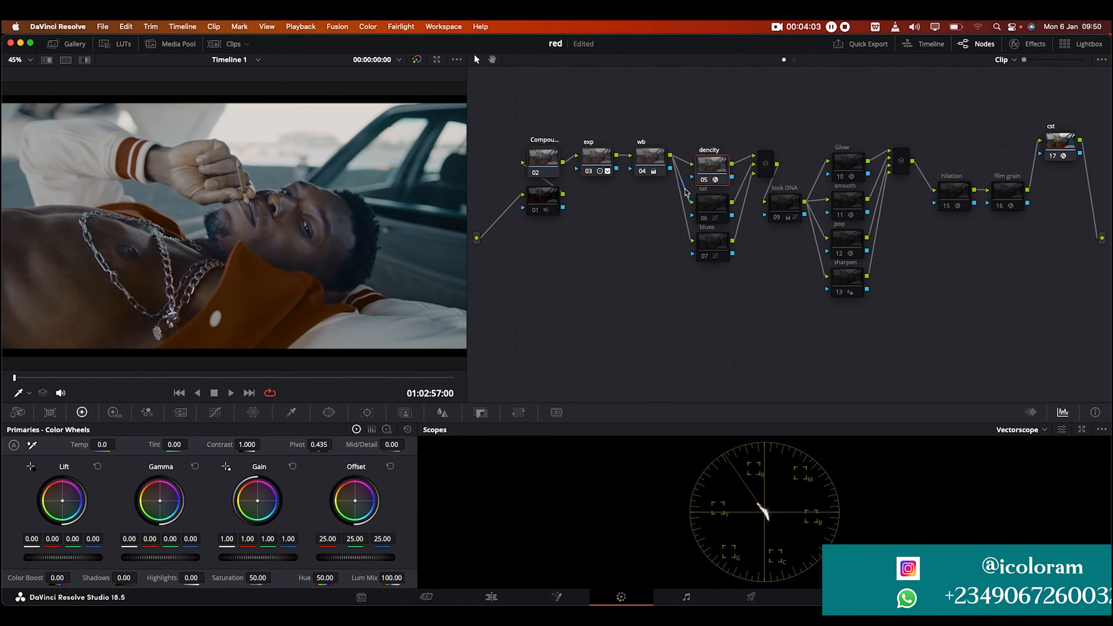
# Step: Enable the sat node and review its Hue vs Sat, Hue vs Hue and Hue vs Lum curves
pyautogui.click(703, 217)
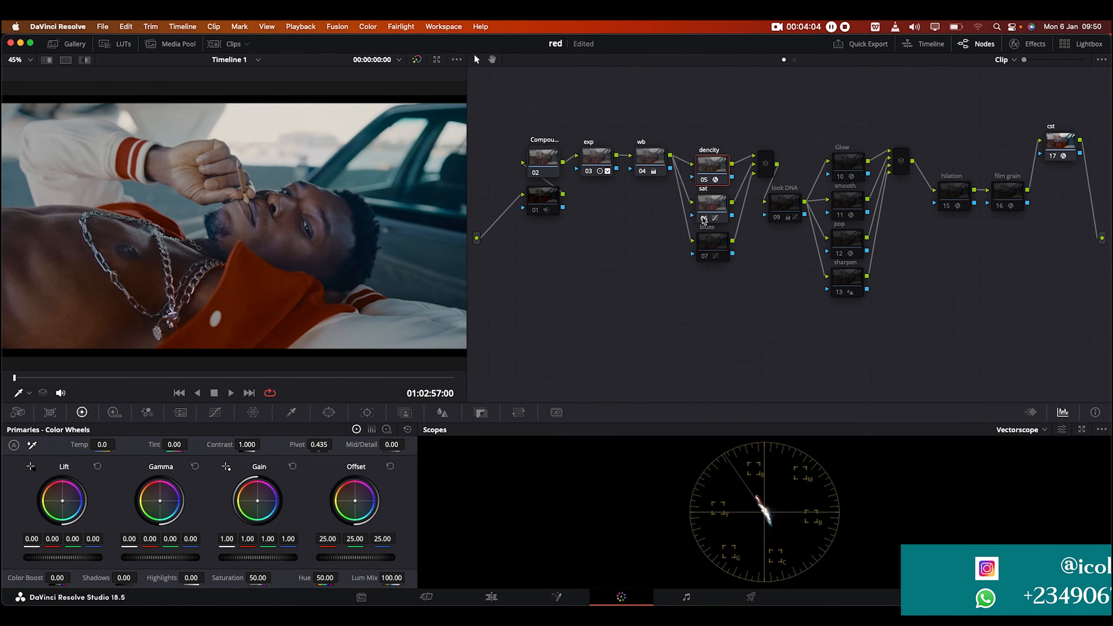
pyautogui.click(705, 212)
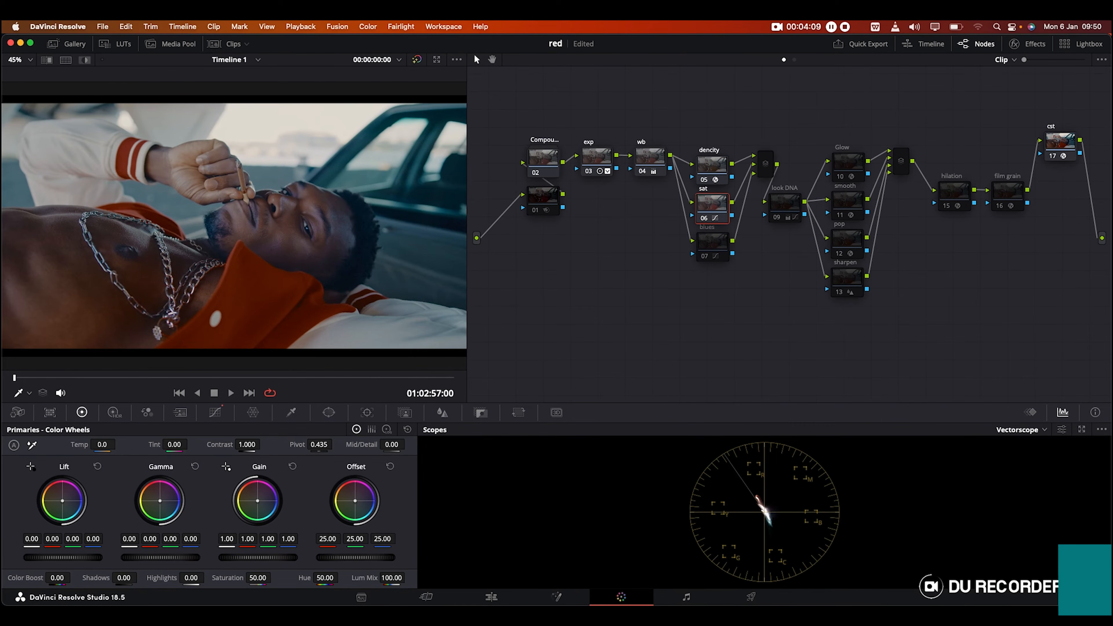
pyautogui.click(215, 412)
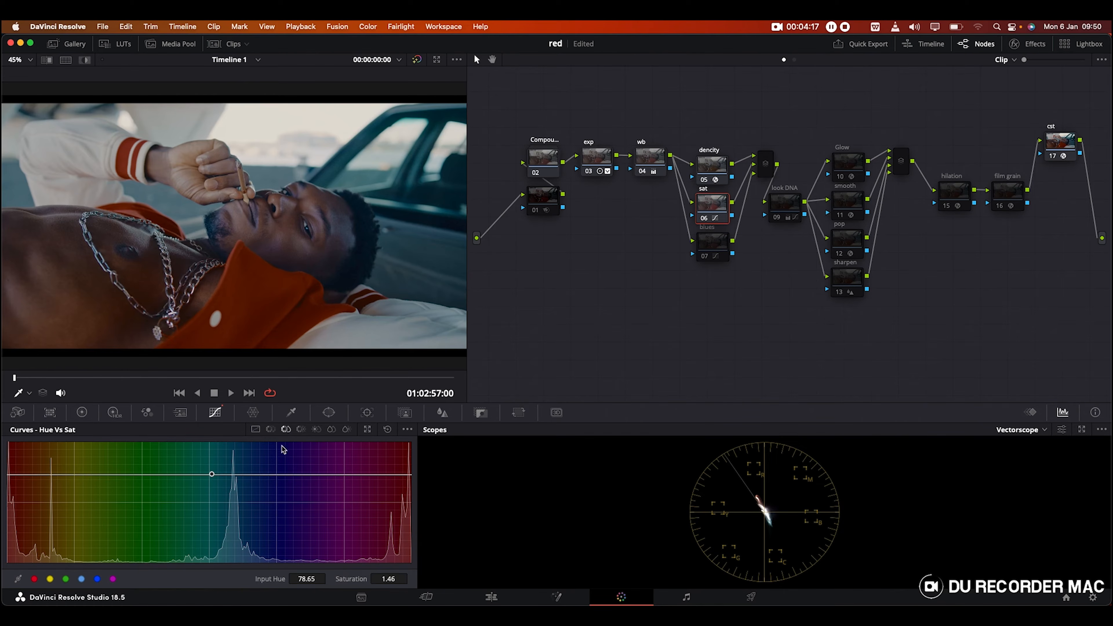
pyautogui.click(270, 430)
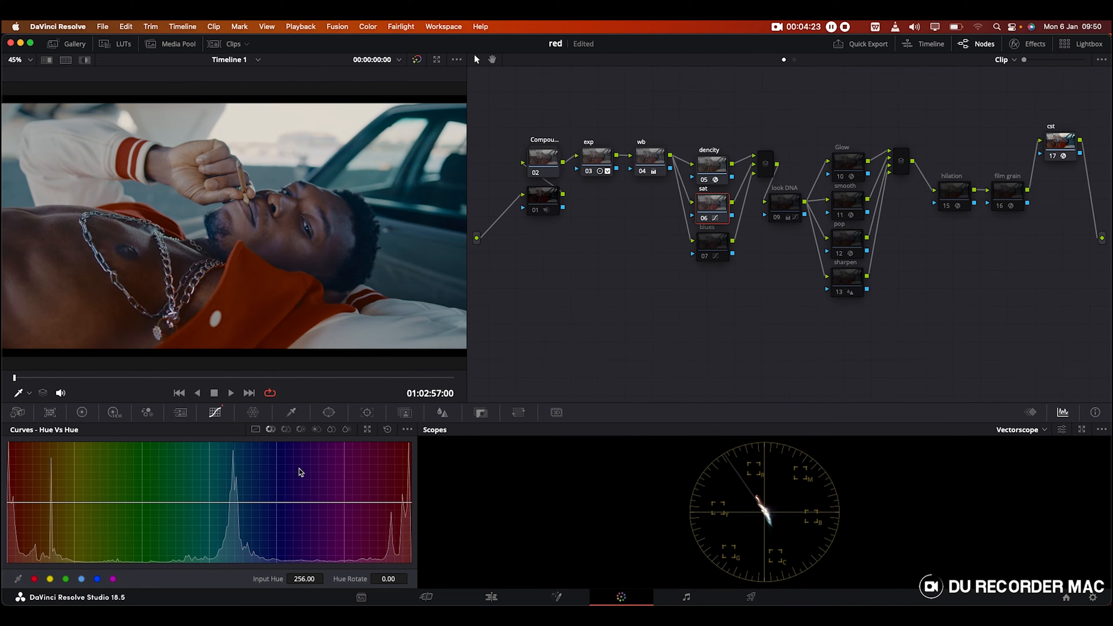
pyautogui.click(301, 429)
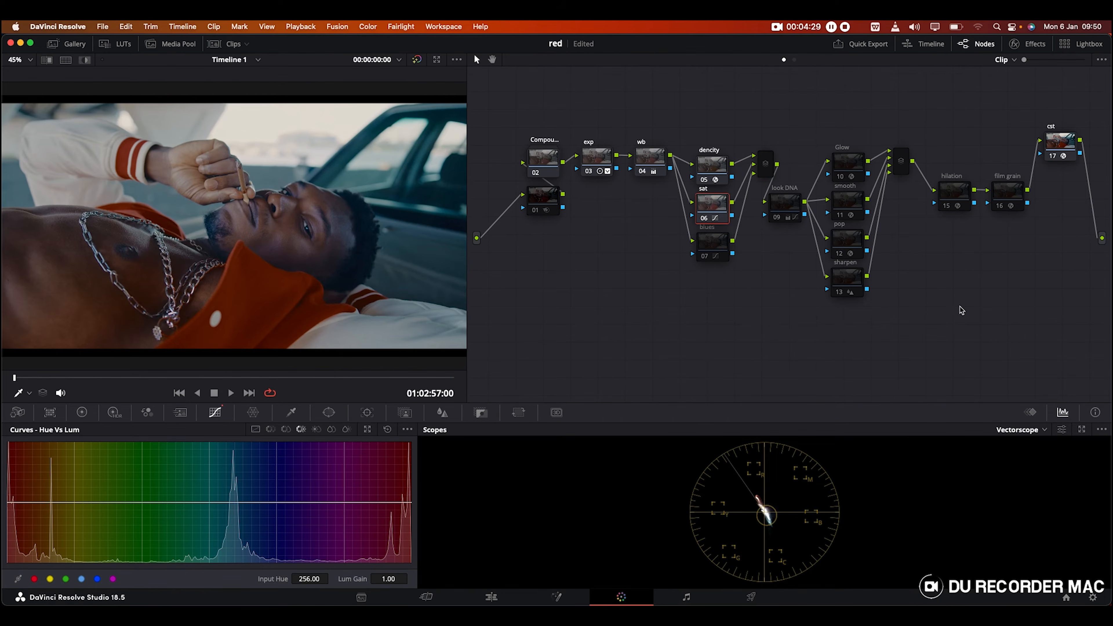
pyautogui.click(718, 254)
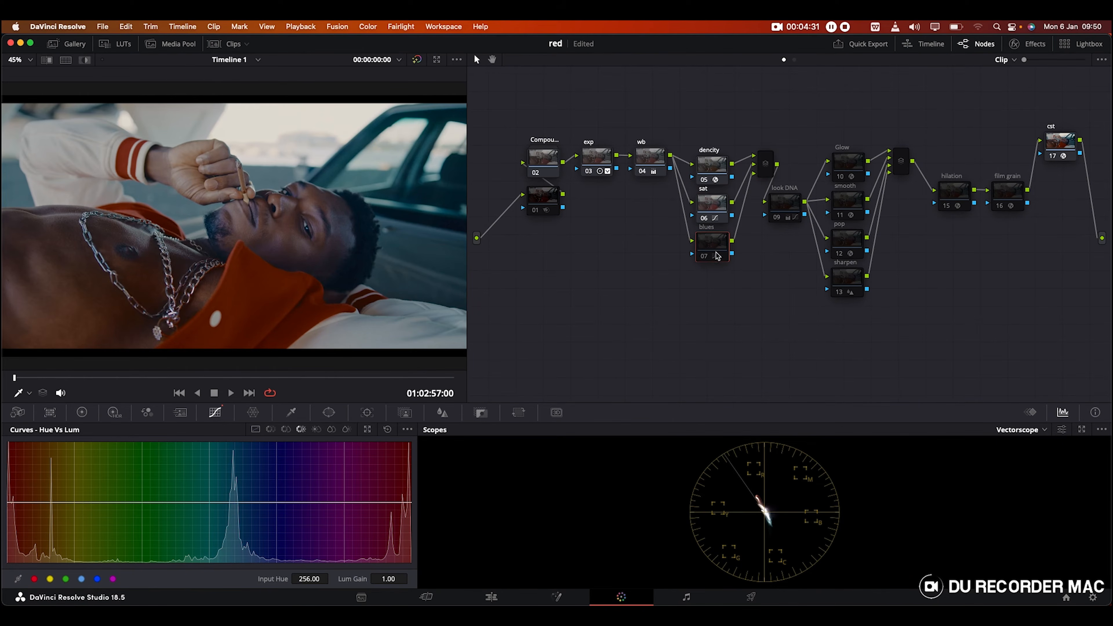
# Step: Enable the blues node, test a Hue vs Hue shift on blue hues, then remove it
pyautogui.click(704, 258)
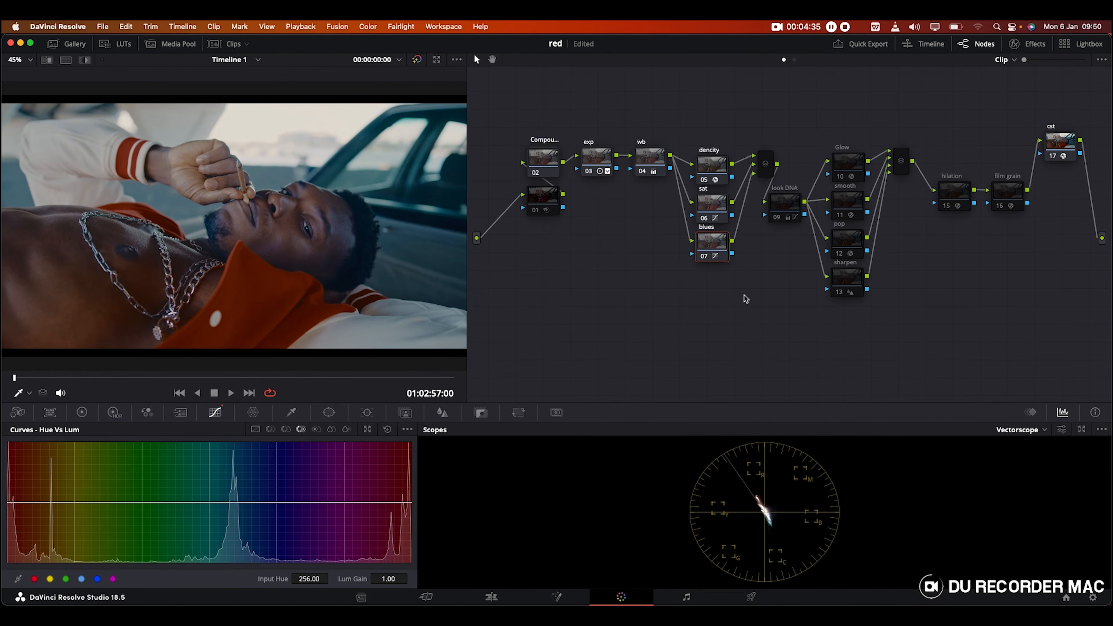
pyautogui.click(702, 257)
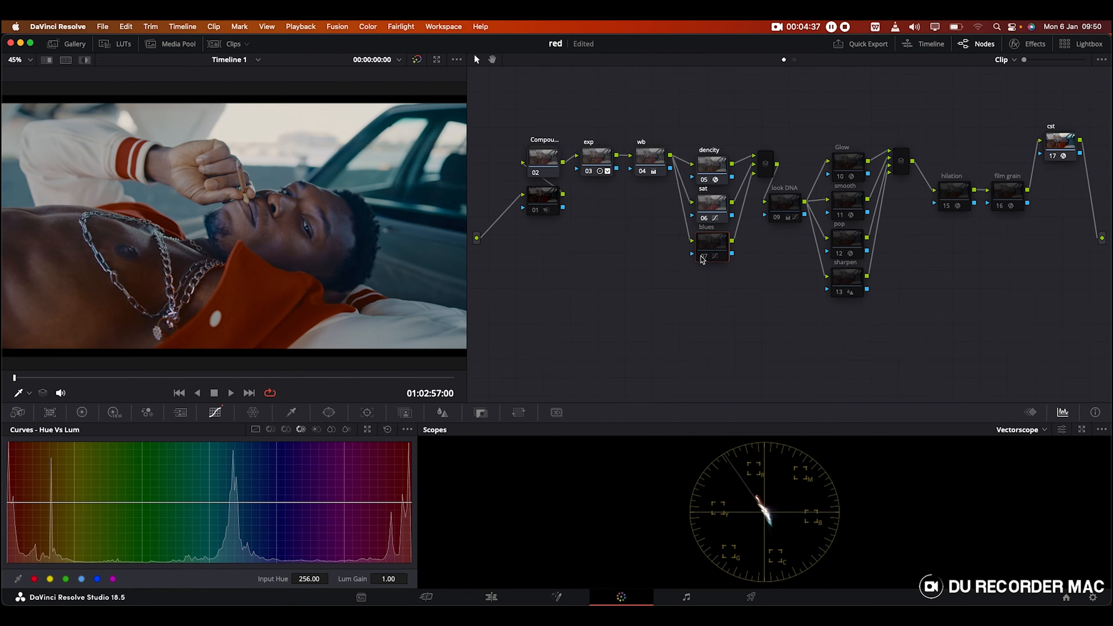
pyautogui.click(703, 258)
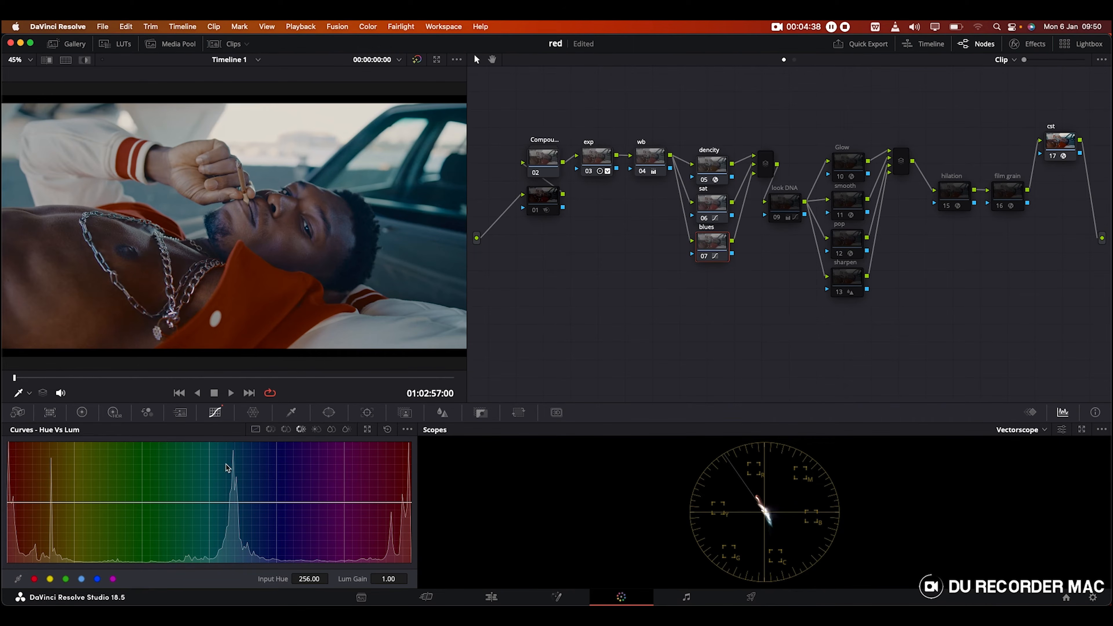
pyautogui.click(285, 430)
pyautogui.click(270, 429)
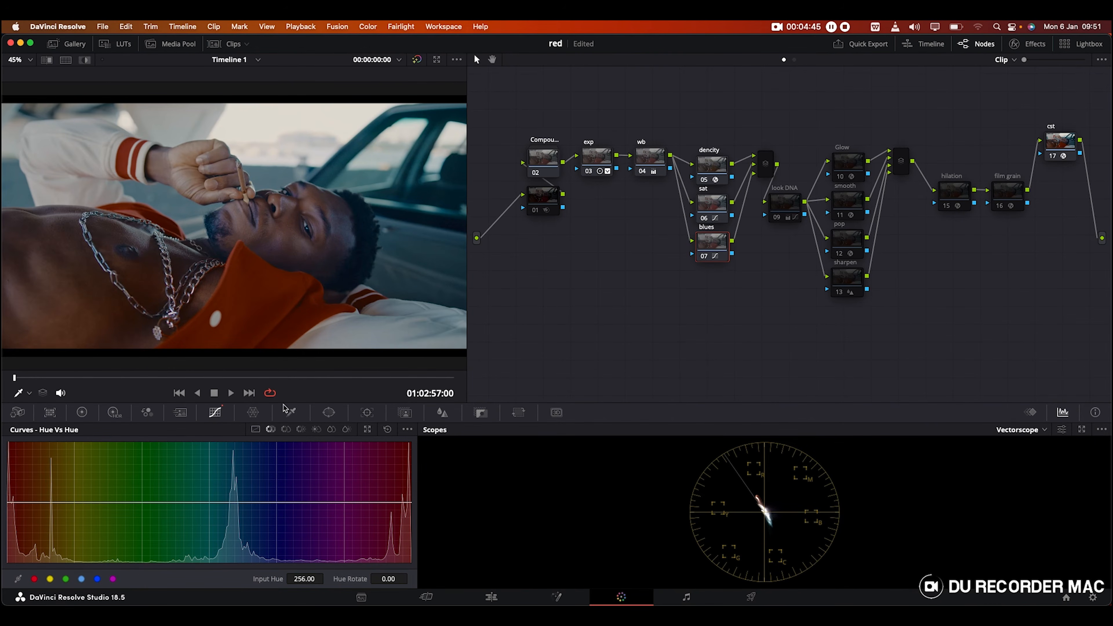
pyautogui.click(97, 579)
pyautogui.moveTo(276, 502)
pyautogui.mouseDown()
pyautogui.moveTo(274, 521)
pyautogui.moveTo(276, 495)
pyautogui.mouseUp()
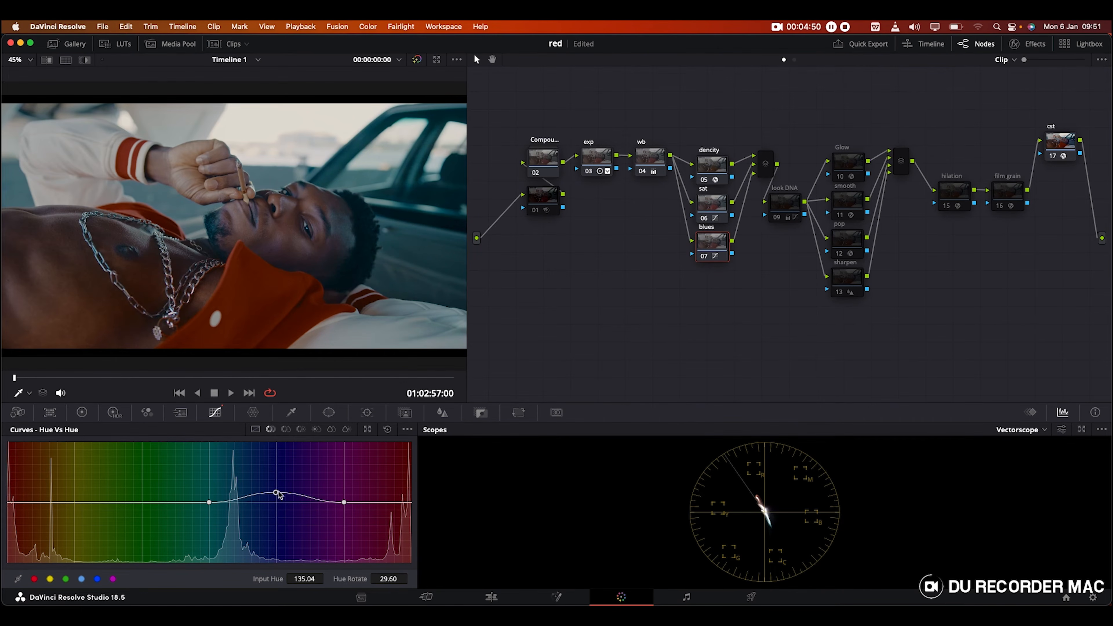
pyautogui.rightClick(276, 494)
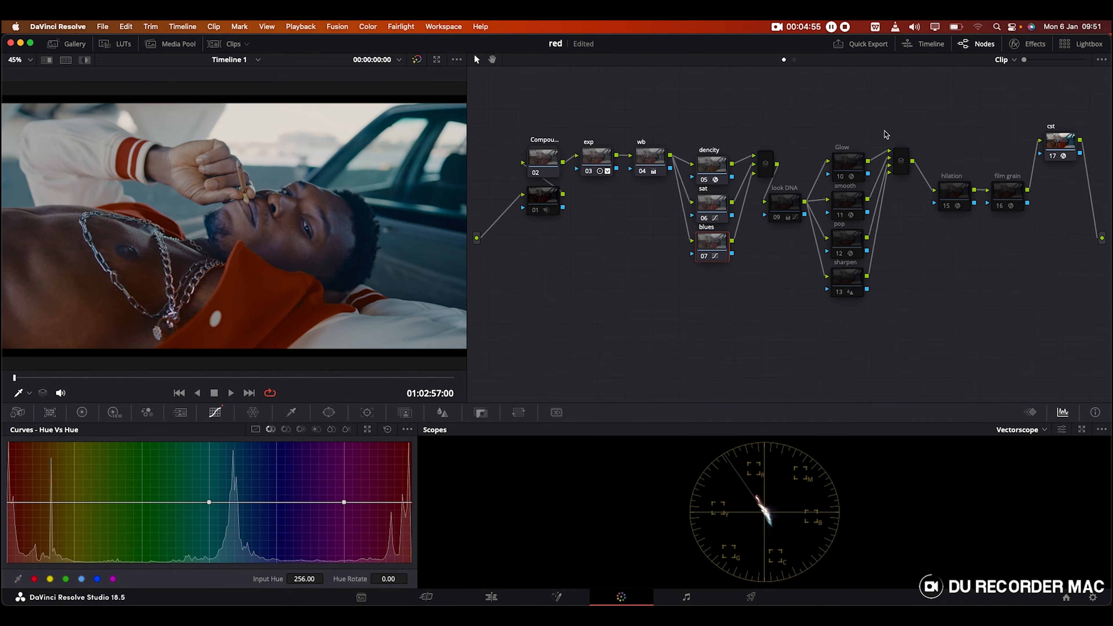
# Step: Enable the look DNA node and show its custom RGB curves
pyautogui.click(778, 202)
pyautogui.click(776, 217)
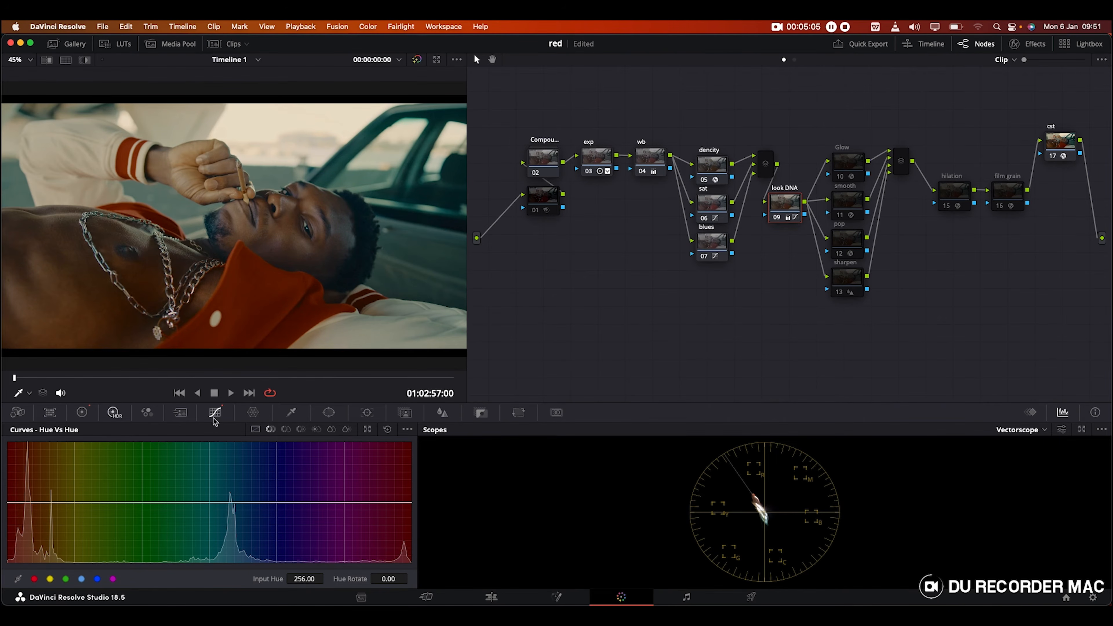
pyautogui.click(255, 429)
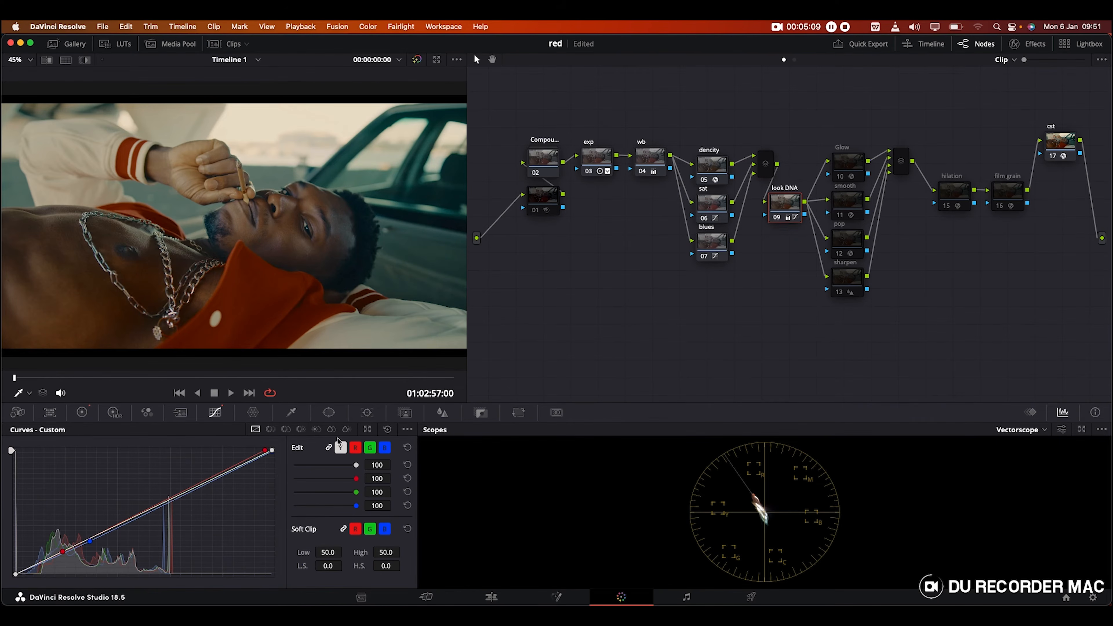
# Step: Unlink the look DNA custom curves and switch between the blue and red channel curves
pyautogui.click(329, 449)
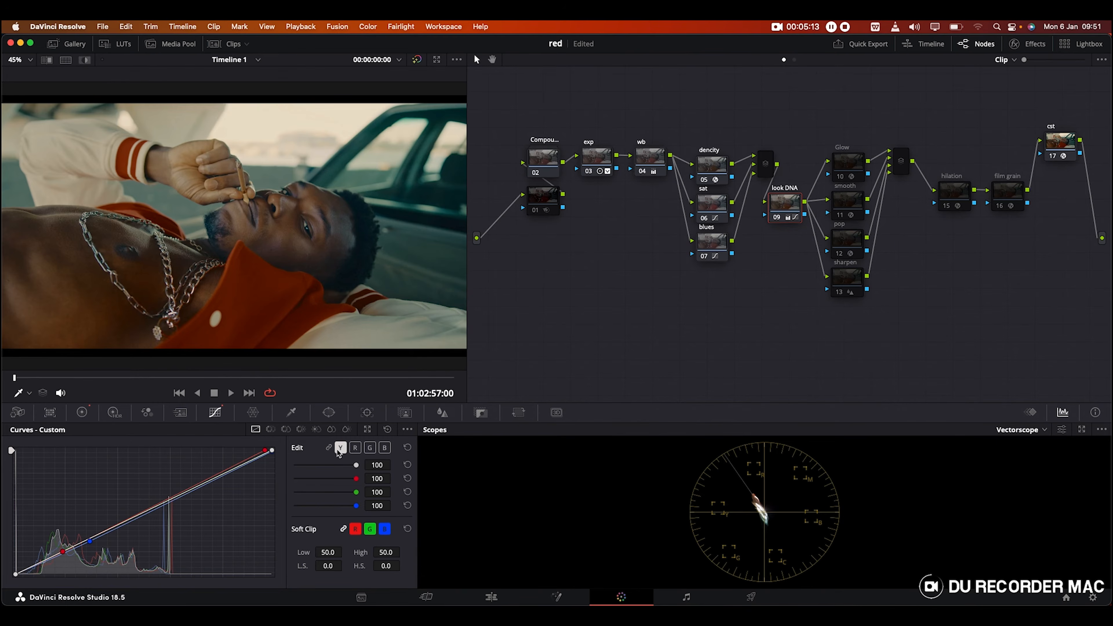
pyautogui.click(384, 449)
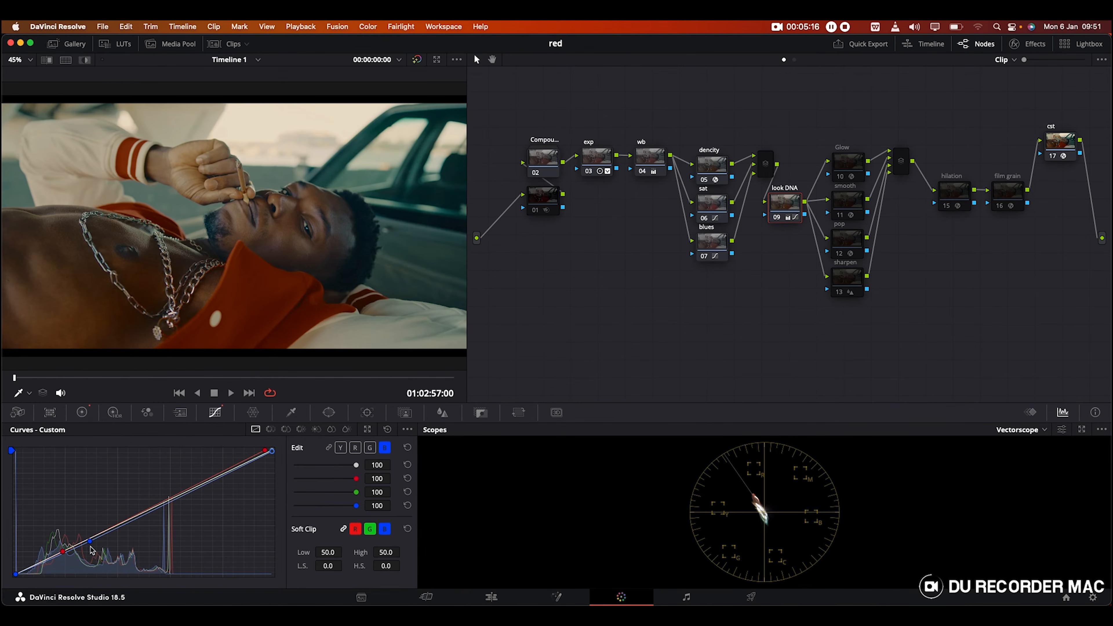
pyautogui.click(355, 448)
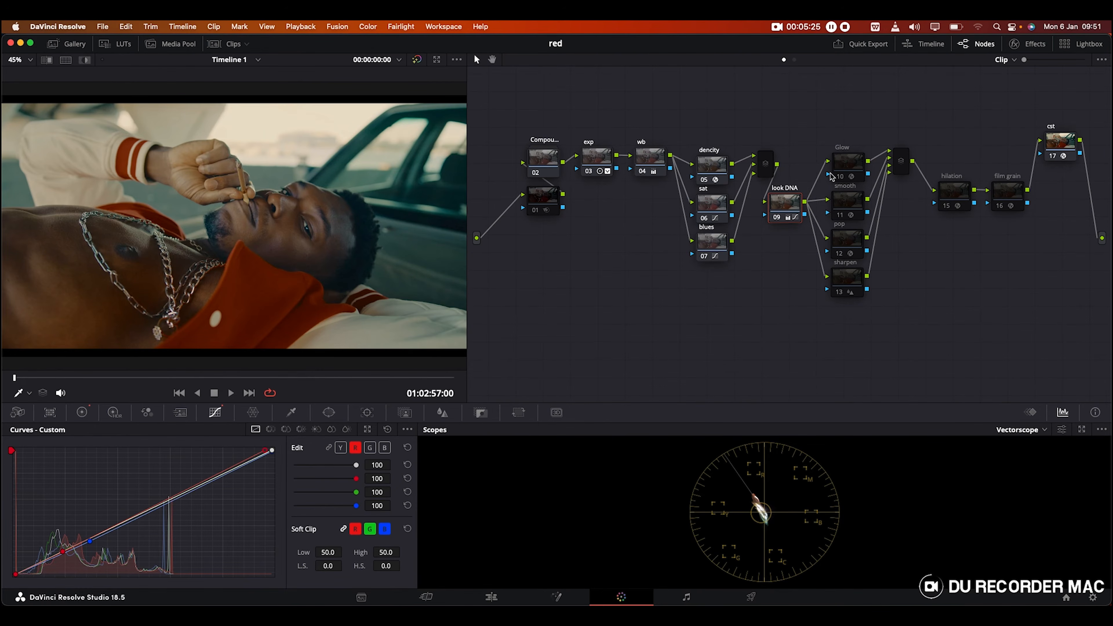
pyautogui.click(846, 164)
# Step: Enable the Glow node and keep Softlight as its composite type
pyautogui.click(840, 178)
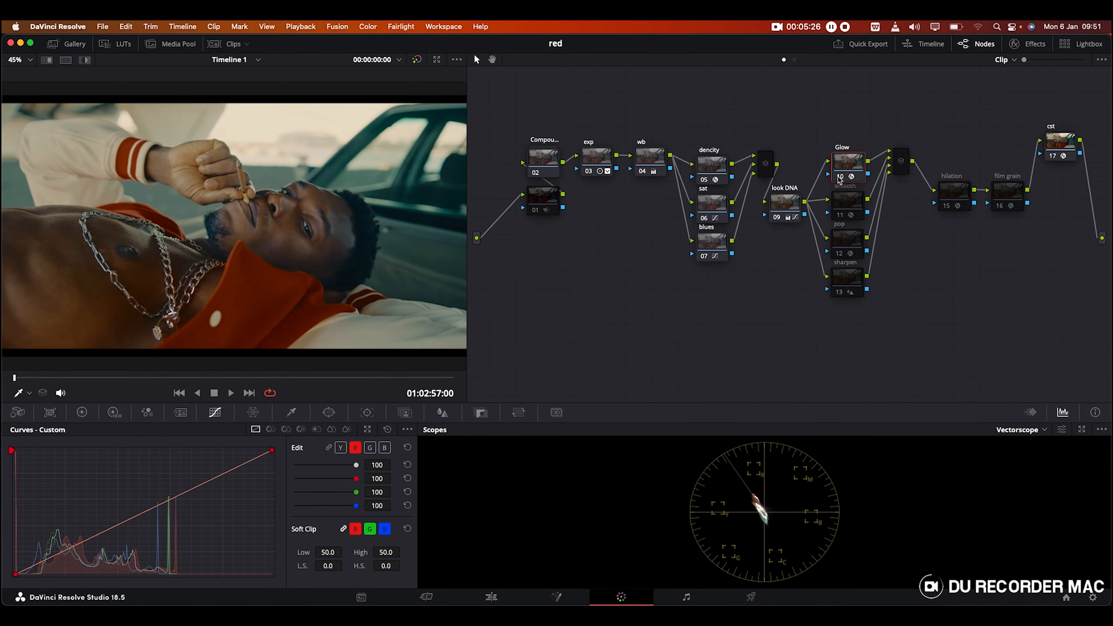
pyautogui.click(1014, 44)
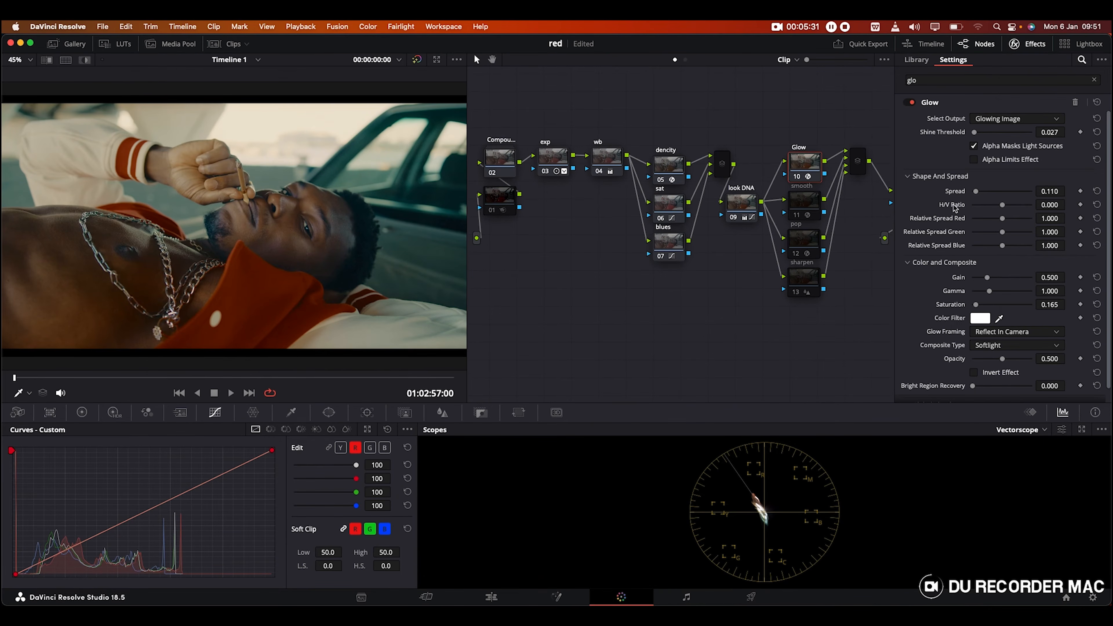
pyautogui.click(982, 349)
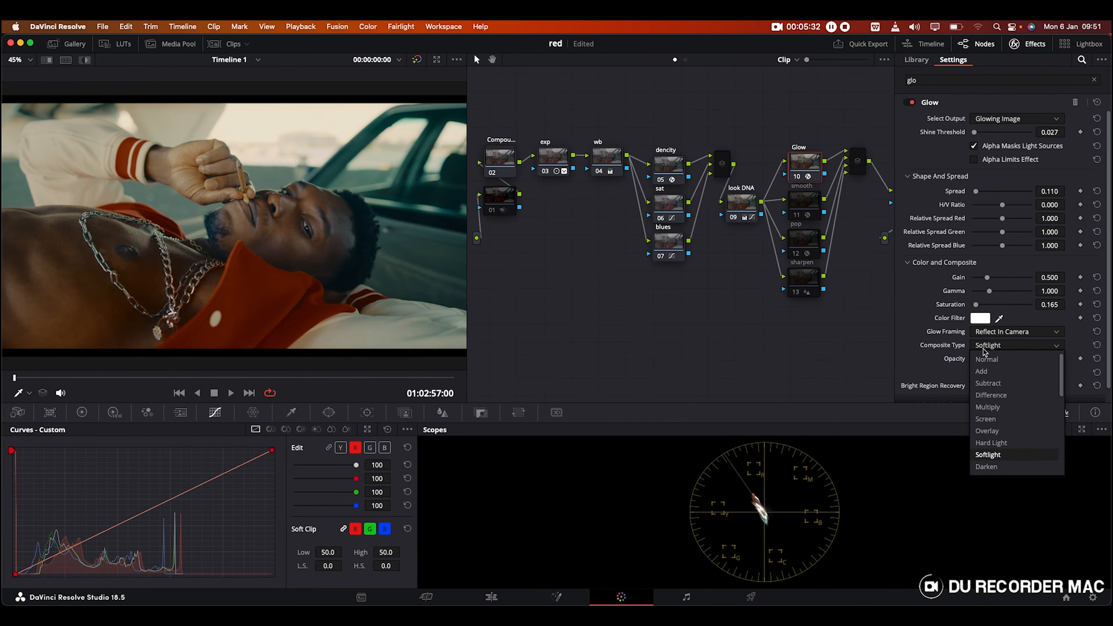
pyautogui.click(984, 457)
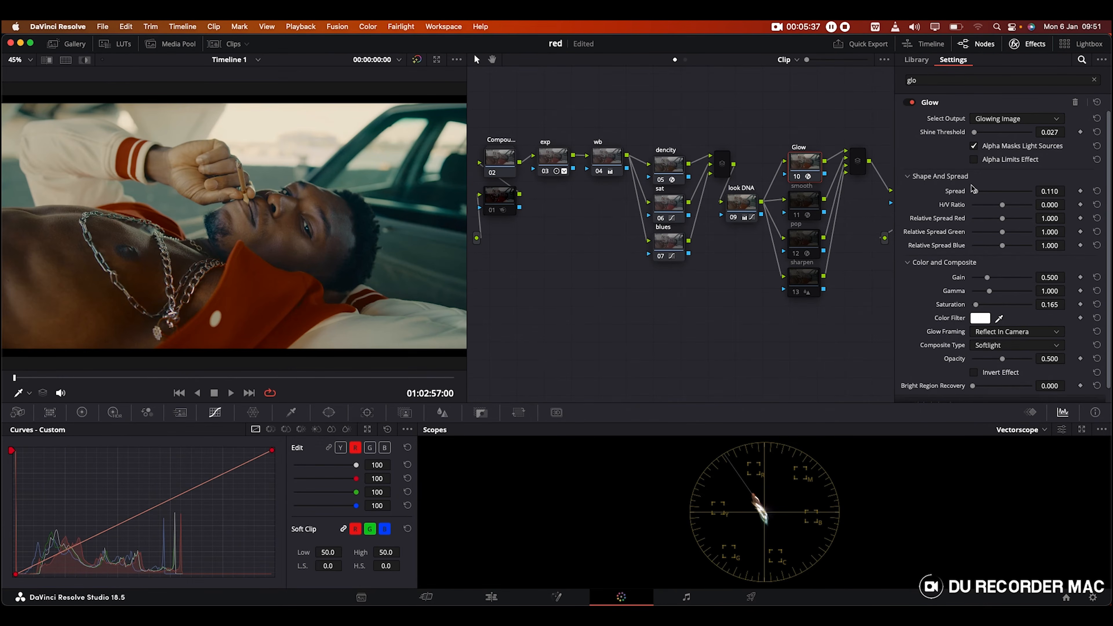
# Step: Try a Glow global blend of 0.743, then undo it back to 0.202
pyautogui.scroll(-1, 942, 344)
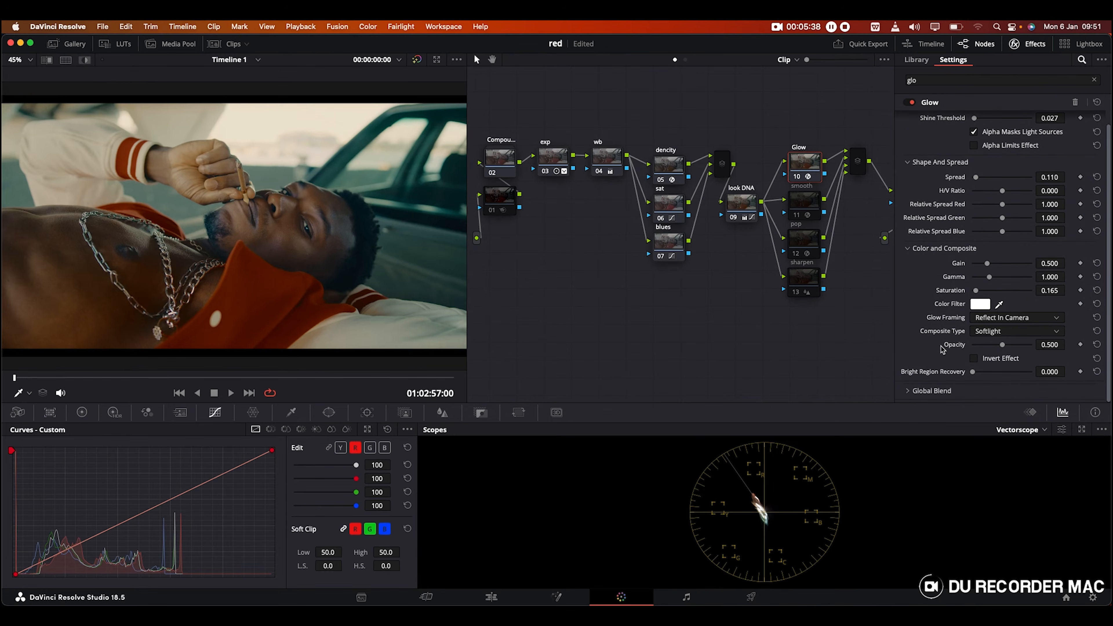
pyautogui.click(956, 391)
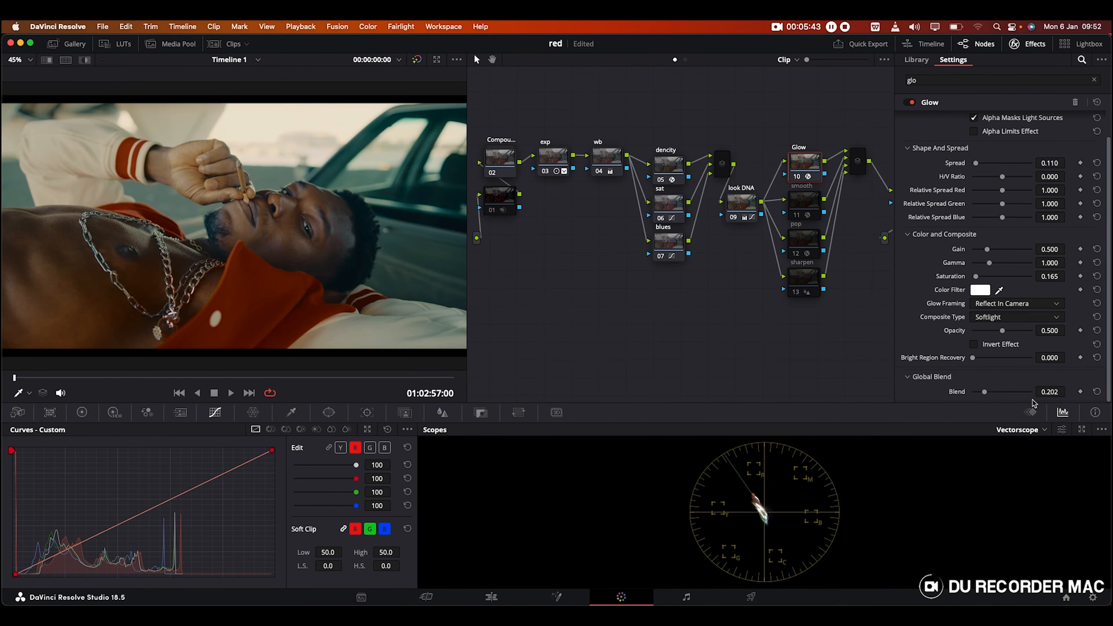
pyautogui.click(1016, 392)
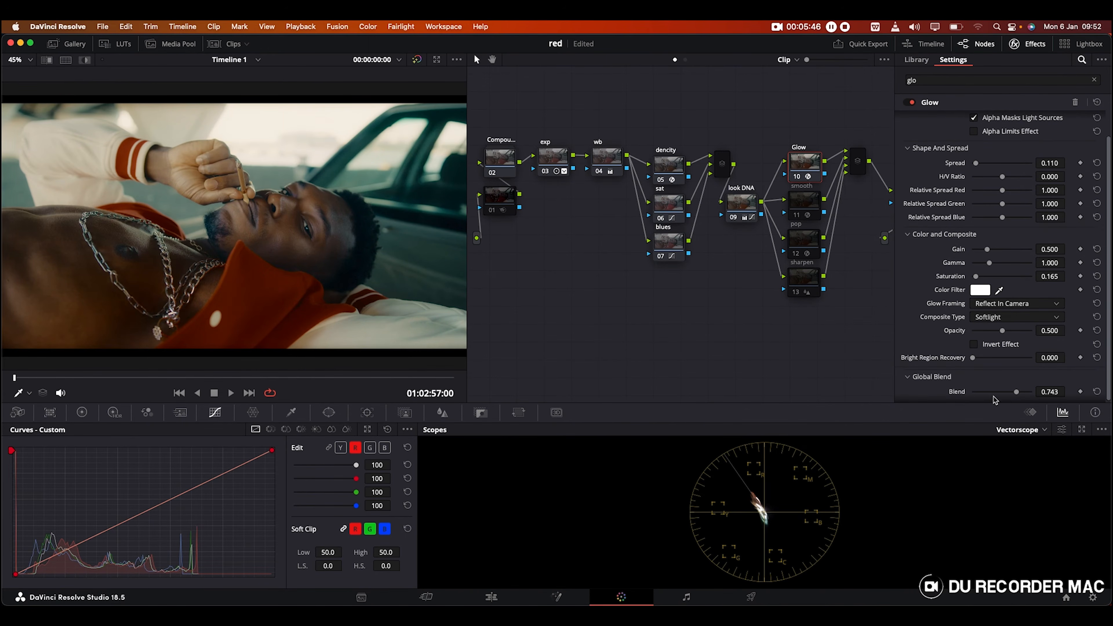
pyautogui.press('super+z')
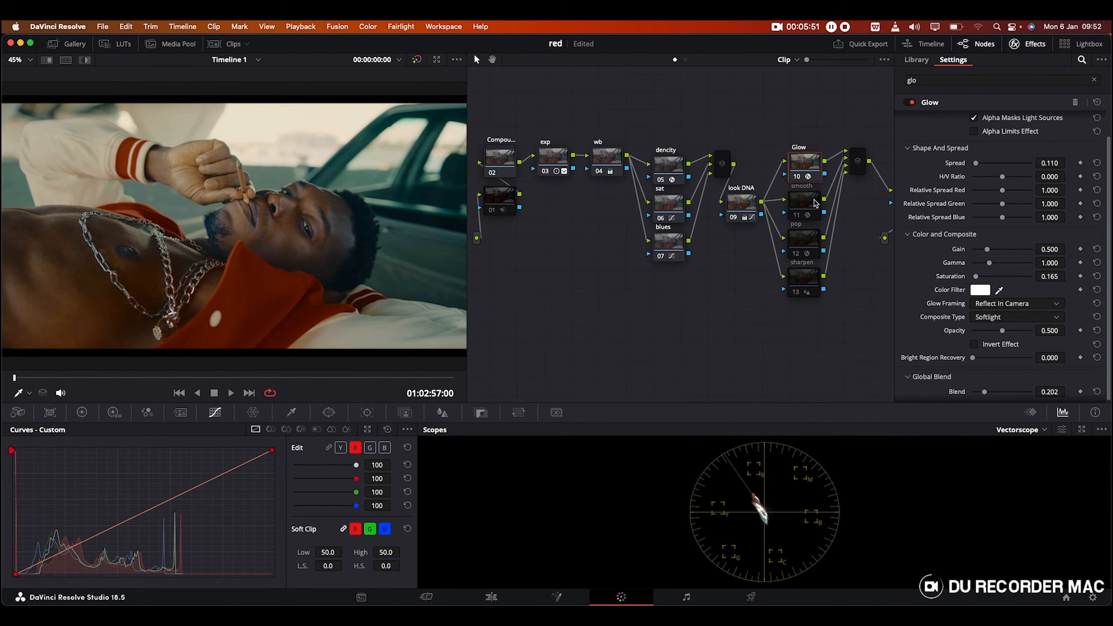
# Step: Dismiss the system notifications and delete the old text in the Effects search field
pyautogui.click(807, 211)
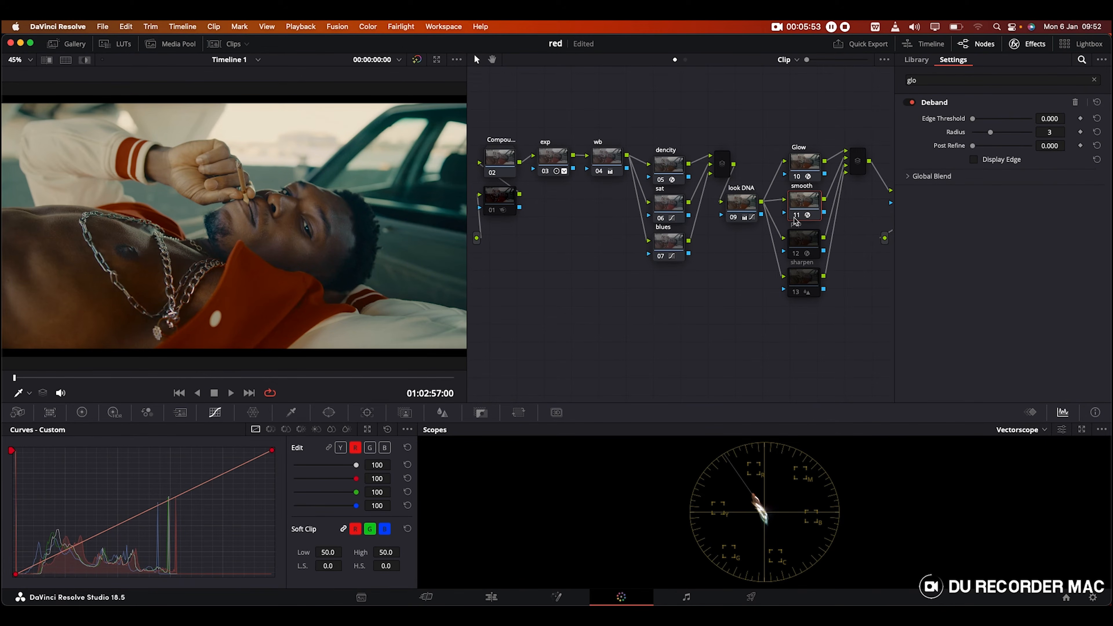
pyautogui.click(1072, 27)
pyautogui.click(541, 289)
pyautogui.moveTo(920, 82); pyautogui.dragTo(887, 79)
pyautogui.press('BackSpace')
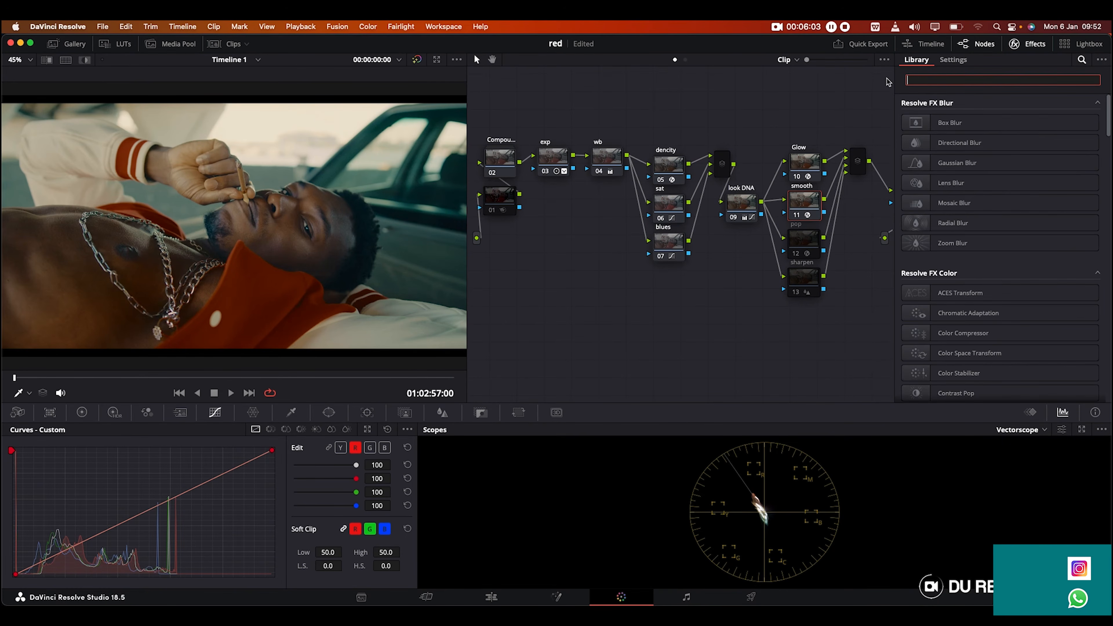
# Step: Review the smooth node's Deband settings with Global Blend expanded, ending on pop's Contrast Pop
pyautogui.click(805, 201)
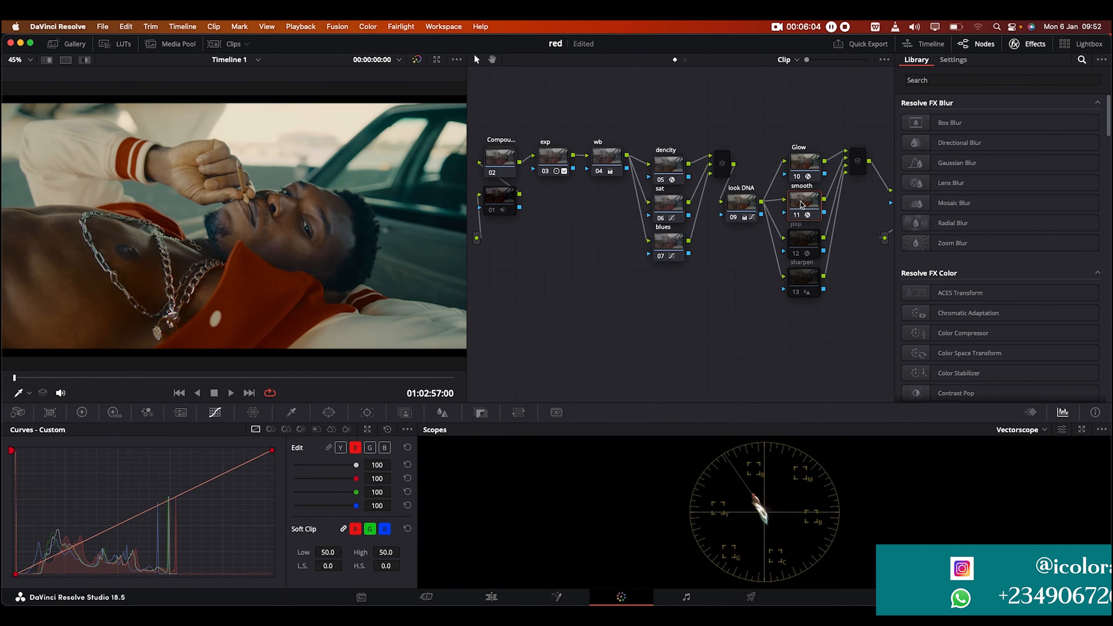
pyautogui.click(803, 211)
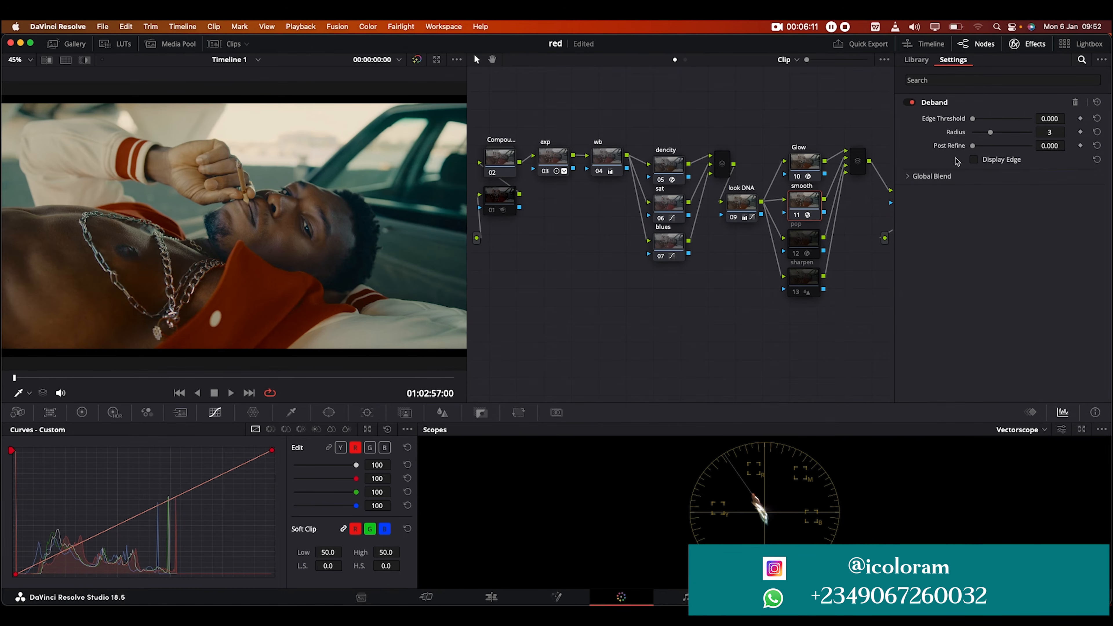
pyautogui.click(947, 180)
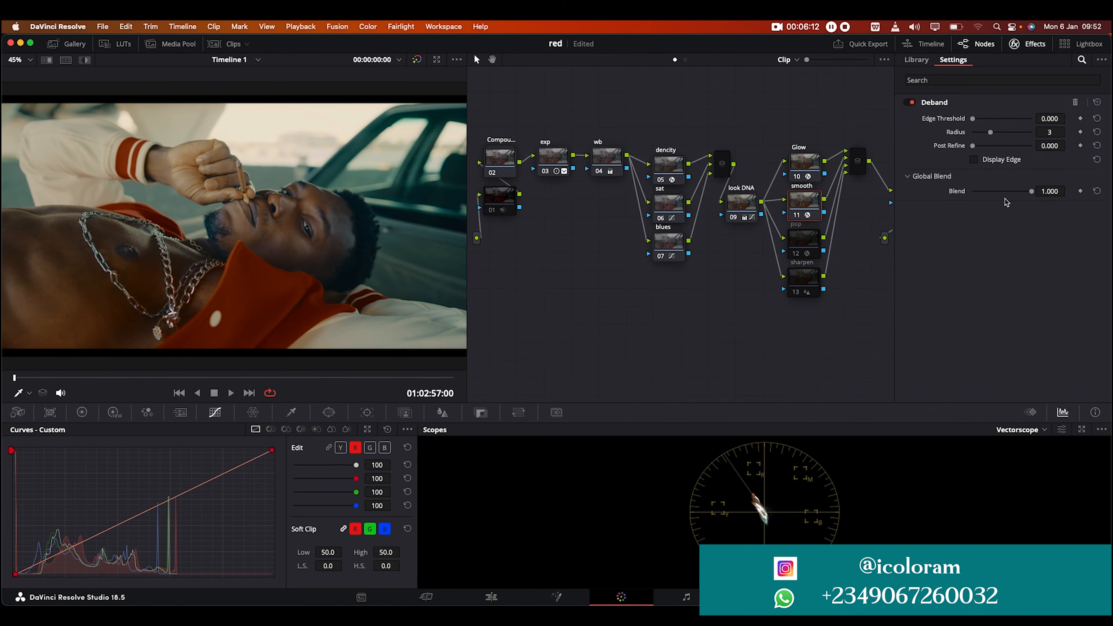
pyautogui.click(793, 254)
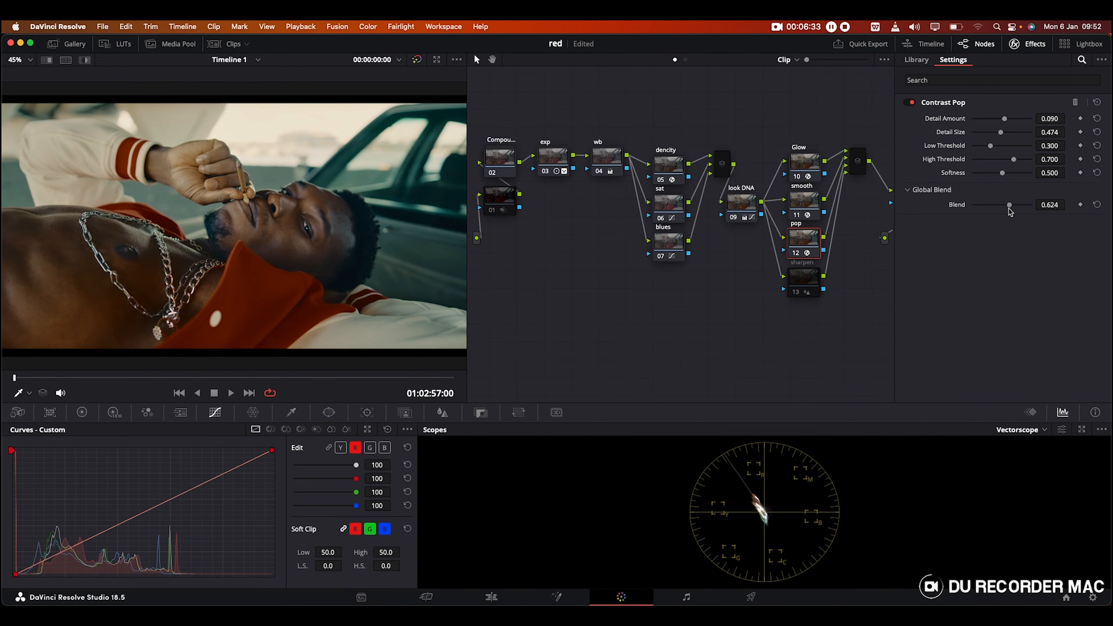
# Step: Show sharpen node 13's Blur settings: radius 0.47, H/V ratio 0.50, scaling 0.25
pyautogui.click(805, 285)
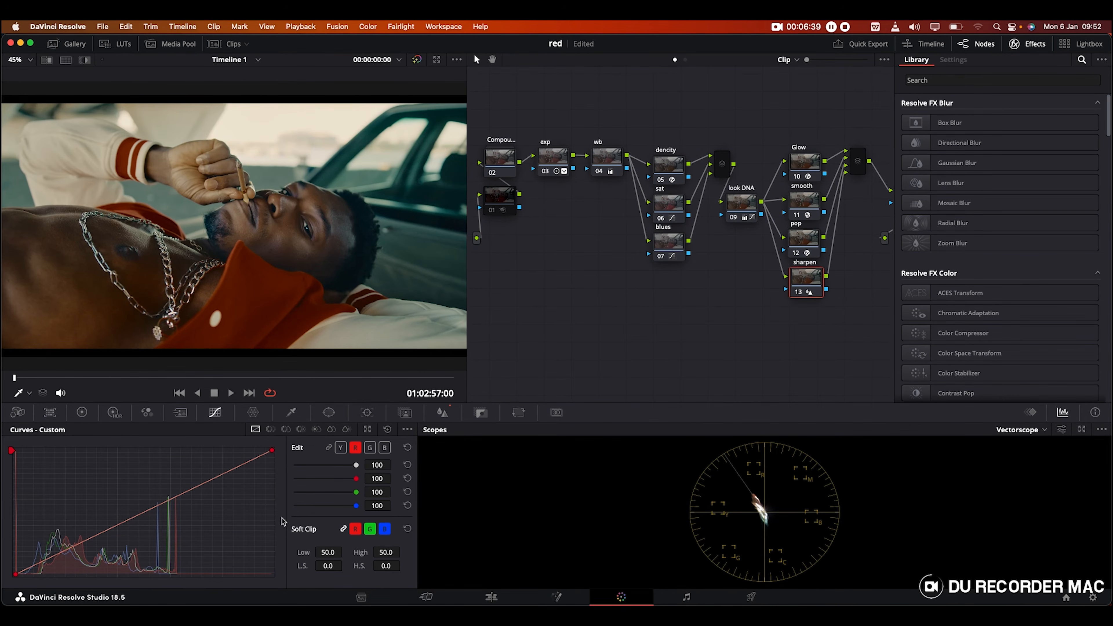
pyautogui.click(443, 412)
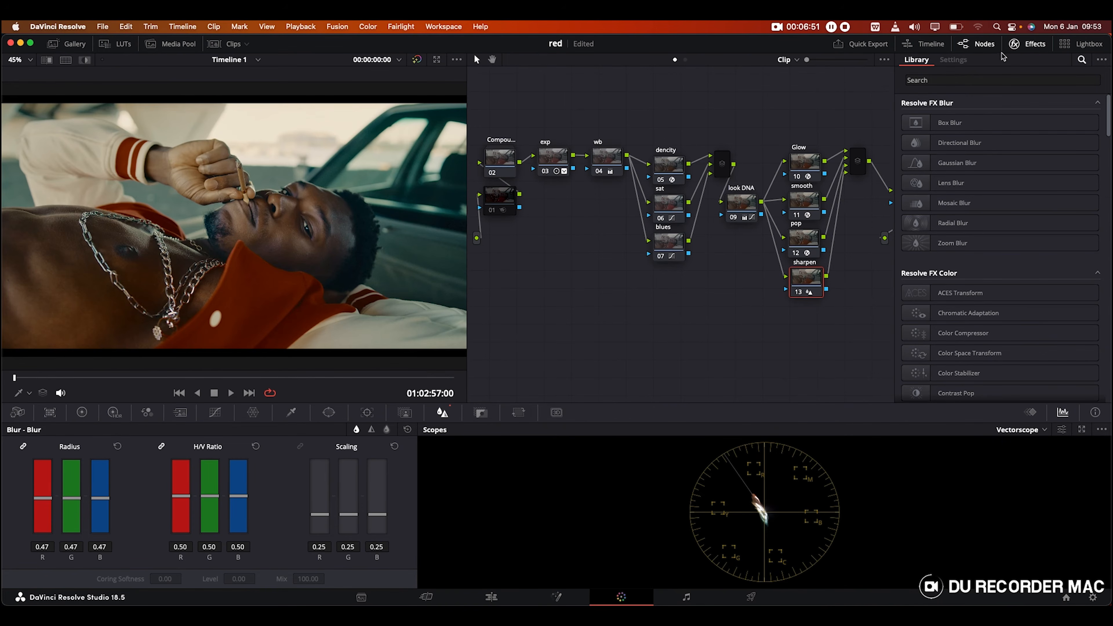
pyautogui.hscroll(8, 830, 104)
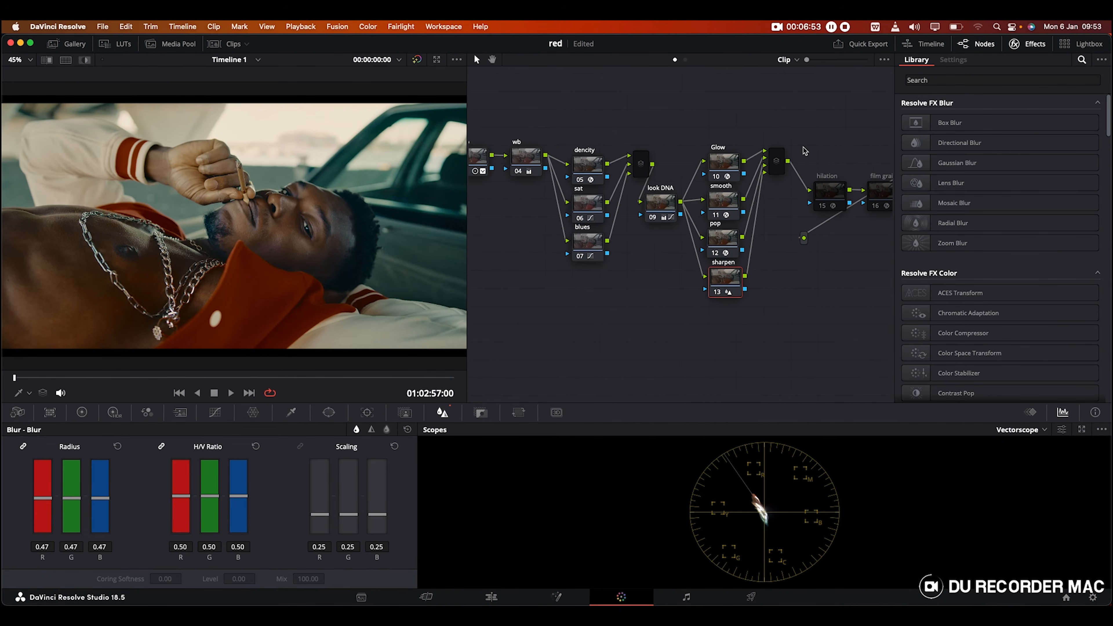
# Step: Enable node 15 and correct its label from 'hilation' to 'halation'
pyautogui.click(775, 192)
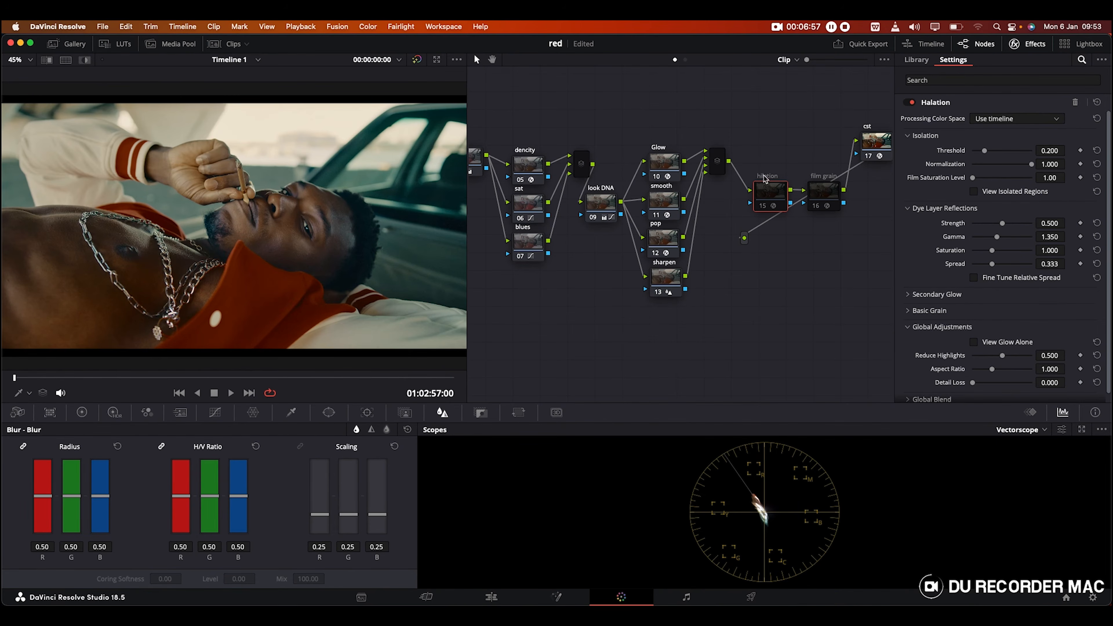
pyautogui.press('super+d')
pyautogui.doubleClick(764, 176)
pyautogui.click(768, 177)
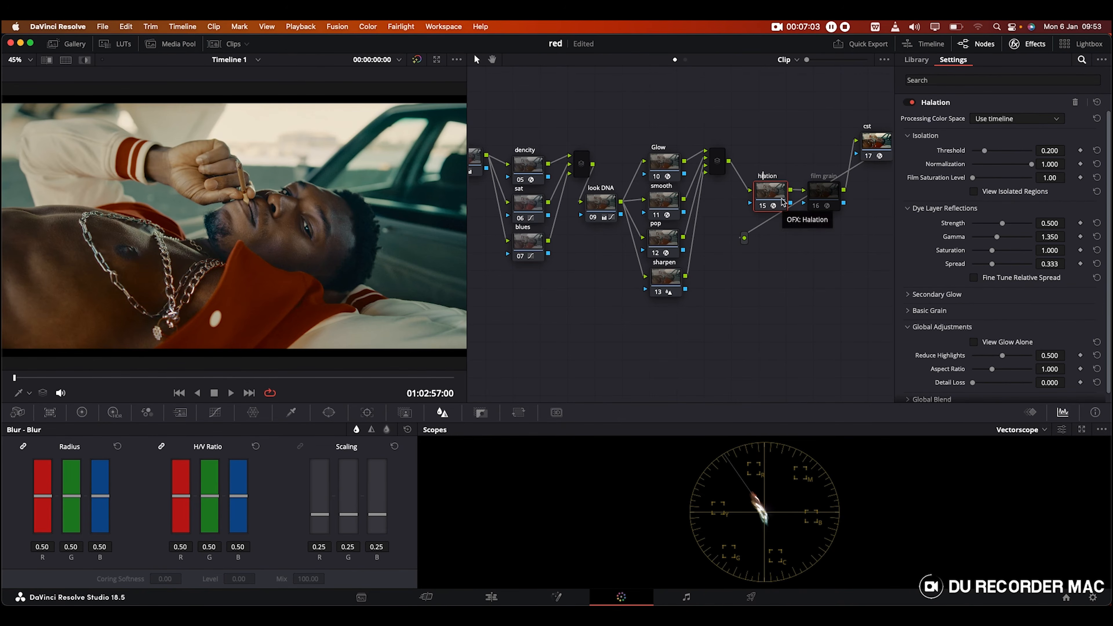
pyautogui.write('al')
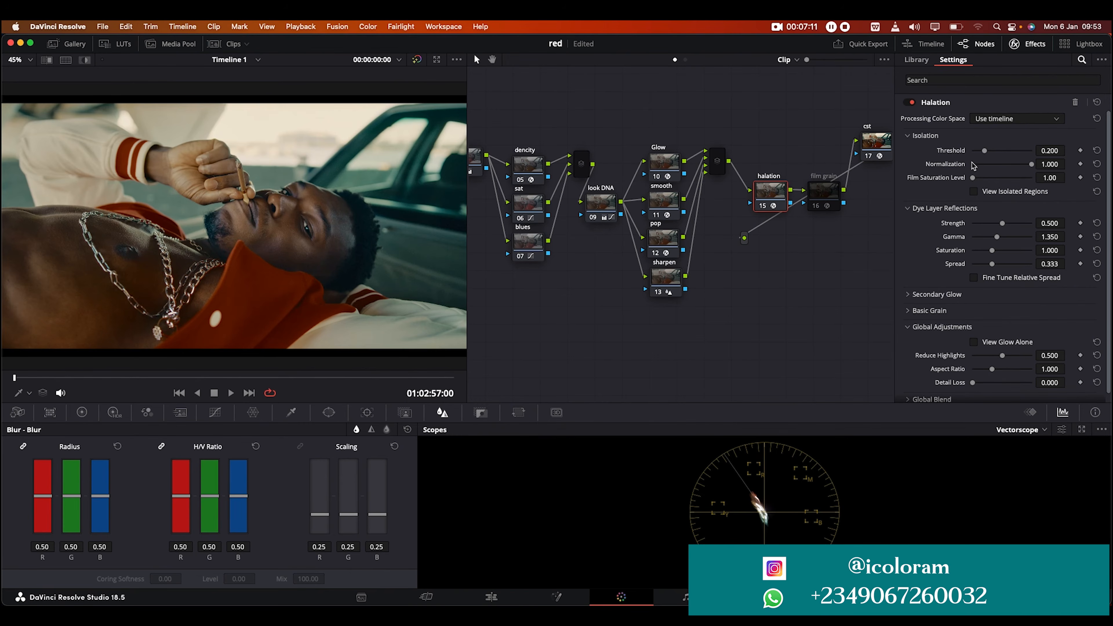
# Step: Check the halation node's Global Blend of 0.321, and enable the film grain node 16
pyautogui.scroll(-1, 933, 228)
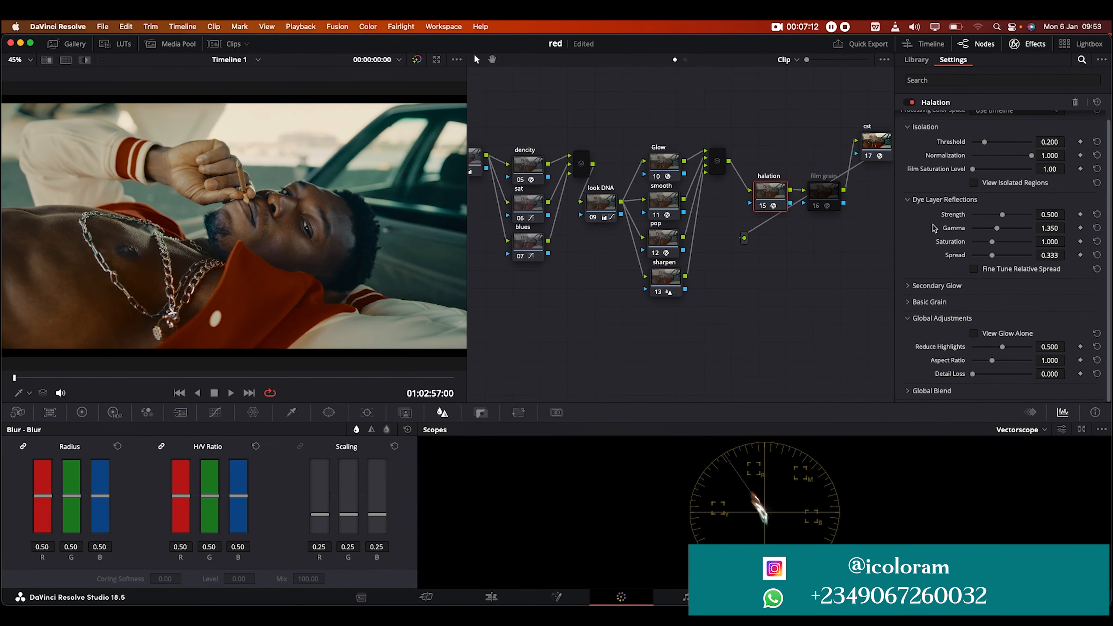
pyautogui.click(927, 391)
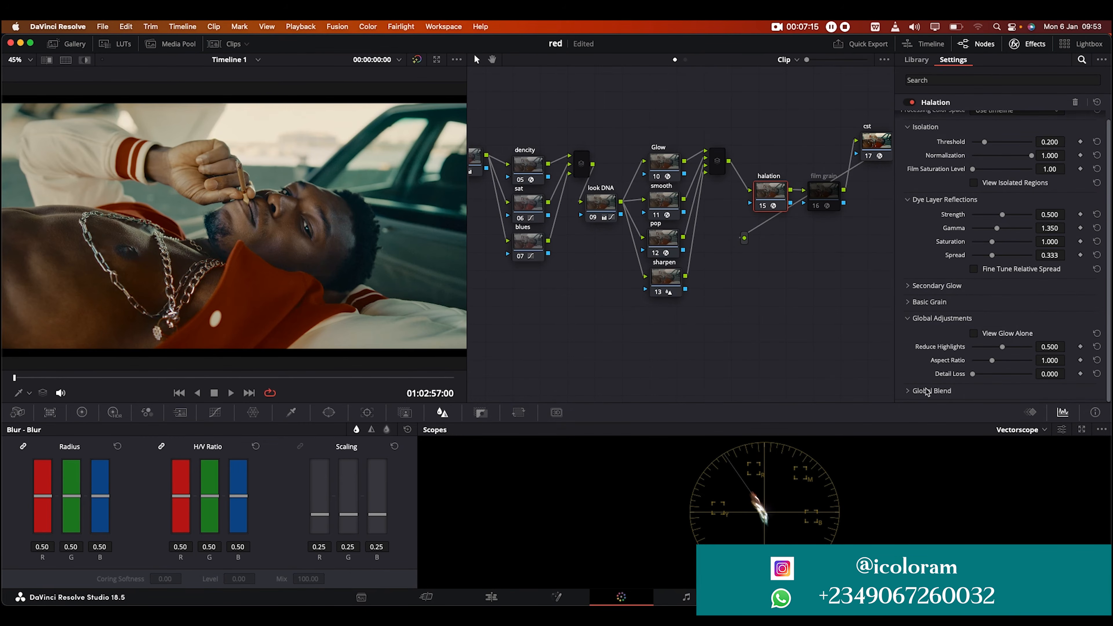
pyautogui.scroll(-1, 946, 364)
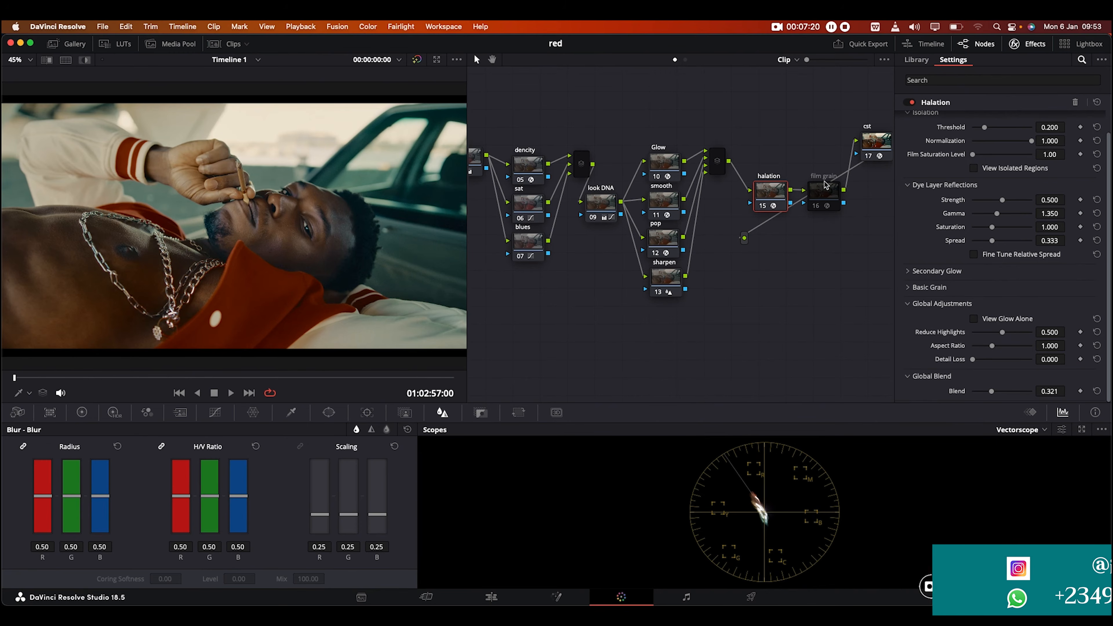
pyautogui.click(821, 202)
pyautogui.press('super+d')
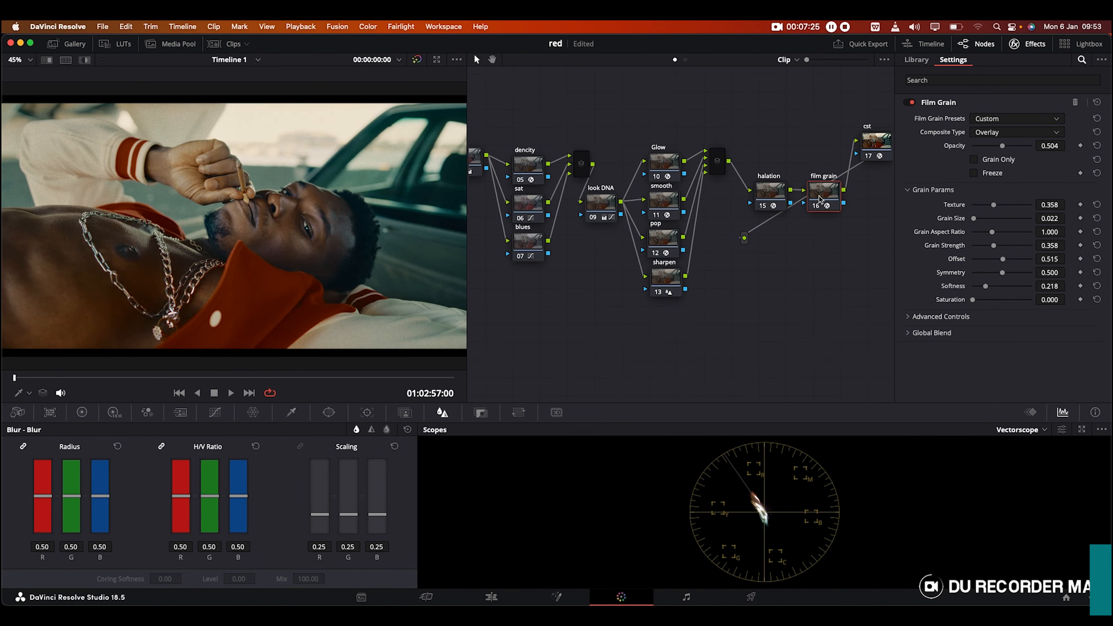
# Step: Preview the film-grained image full screen in the Cinema Viewer
pyautogui.press('super+f')
pyautogui.moveTo(779, 289)
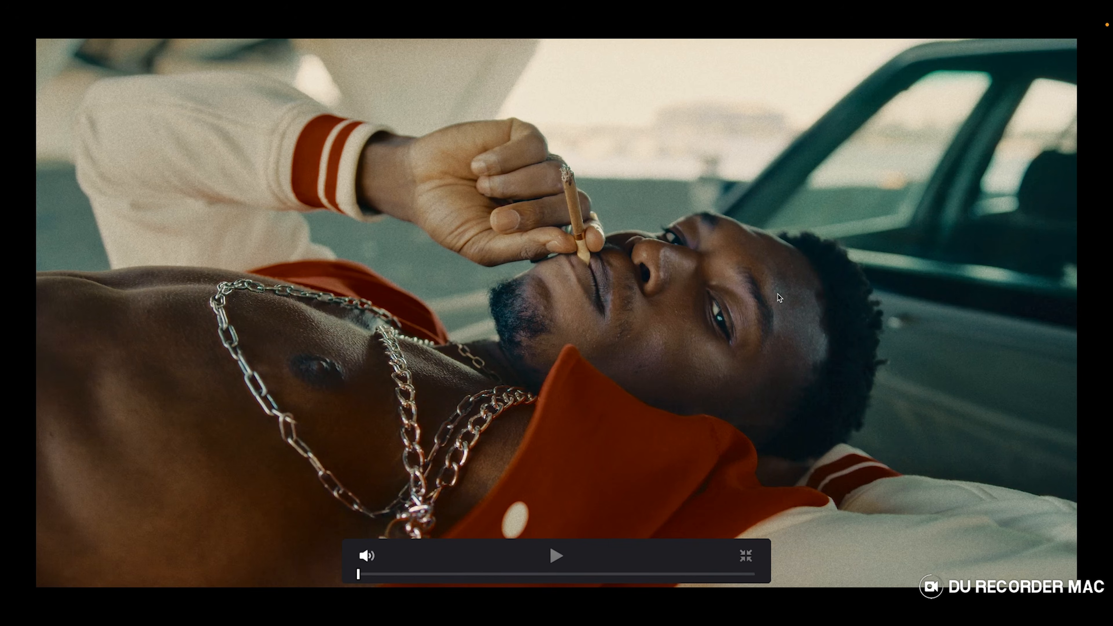
pyautogui.press('super+f')
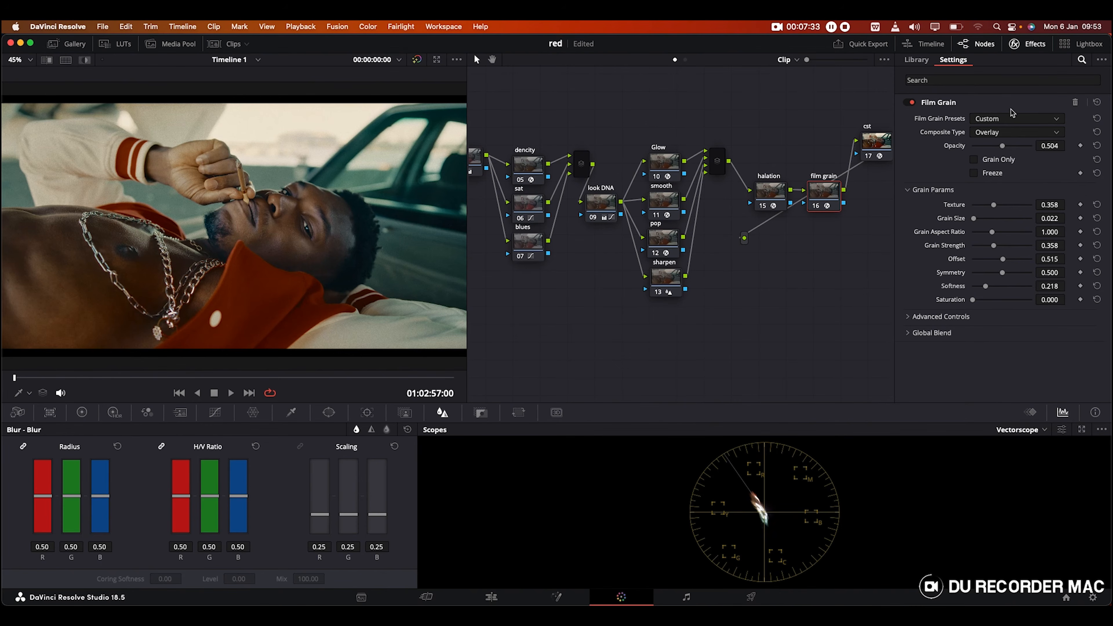
# Step: Browse the Film Grain presets and Global Blend unchanged, and select the cst node
pyautogui.click(981, 121)
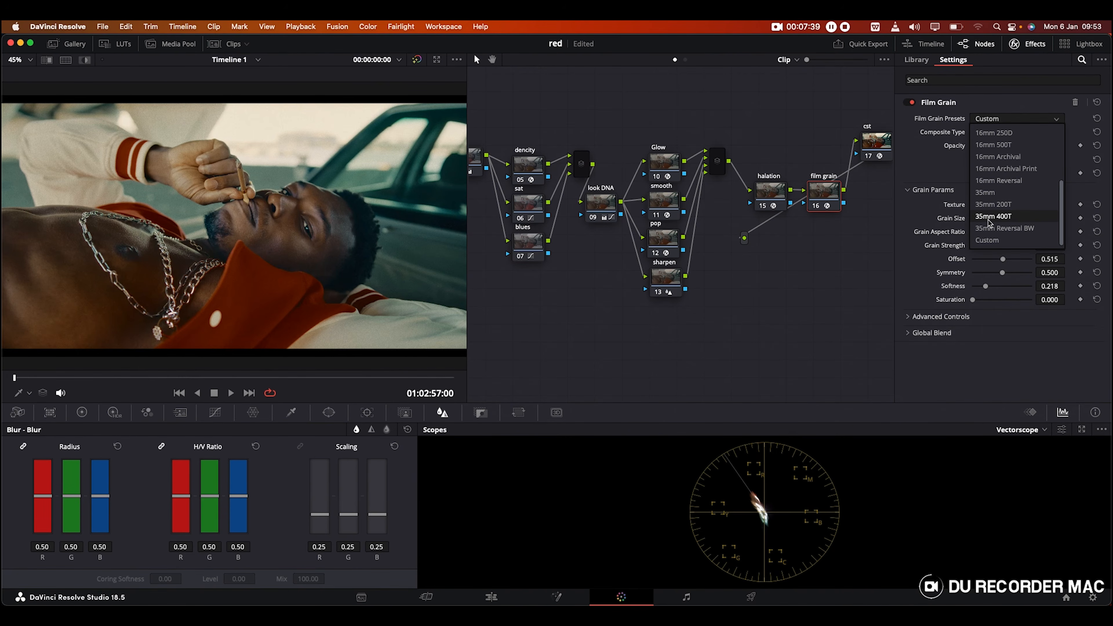
pyautogui.click(919, 224)
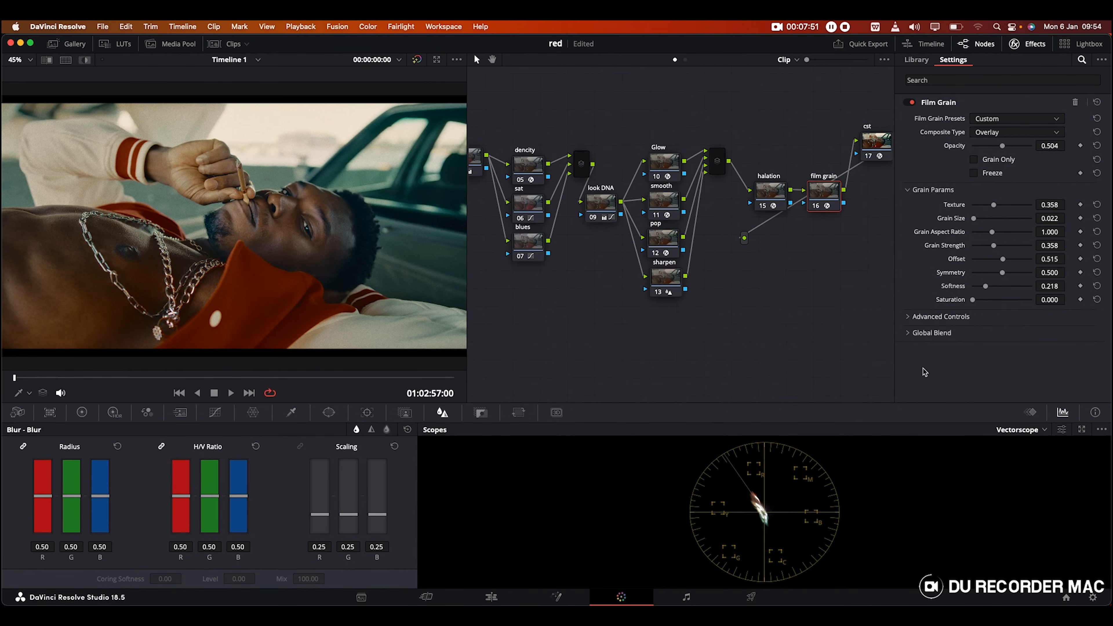
pyautogui.click(933, 334)
pyautogui.click(933, 333)
pyautogui.click(878, 148)
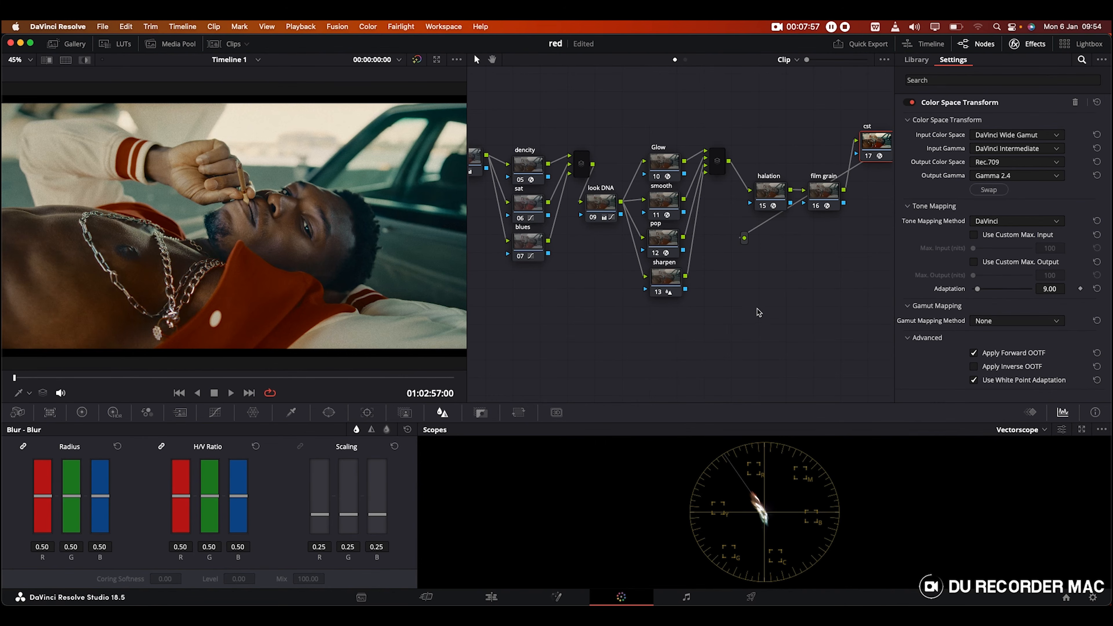
# Step: Select node 01 and show its noise reduction settings: Temporal NR 3 frames, thresholds 2.0
pyautogui.hscroll(-10, 640, 384)
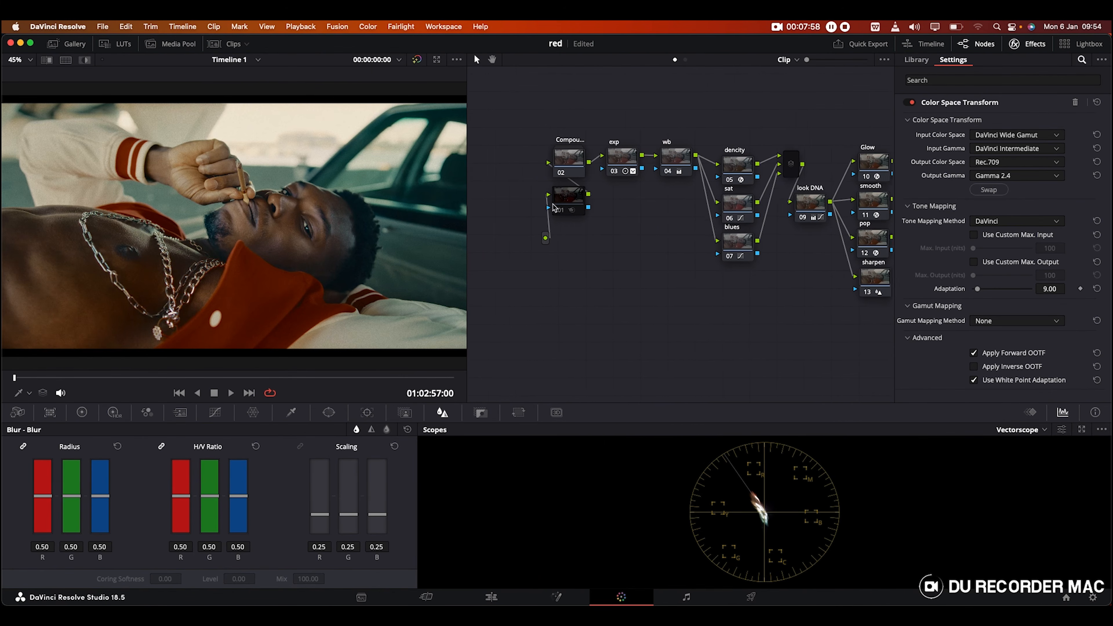
pyautogui.click(580, 203)
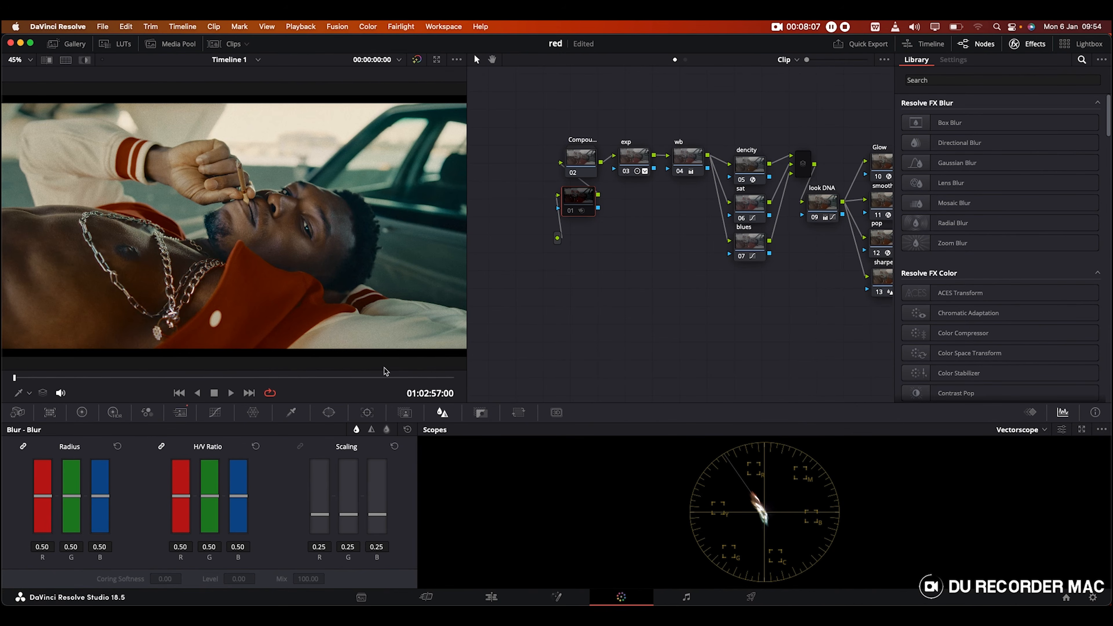
pyautogui.click(180, 413)
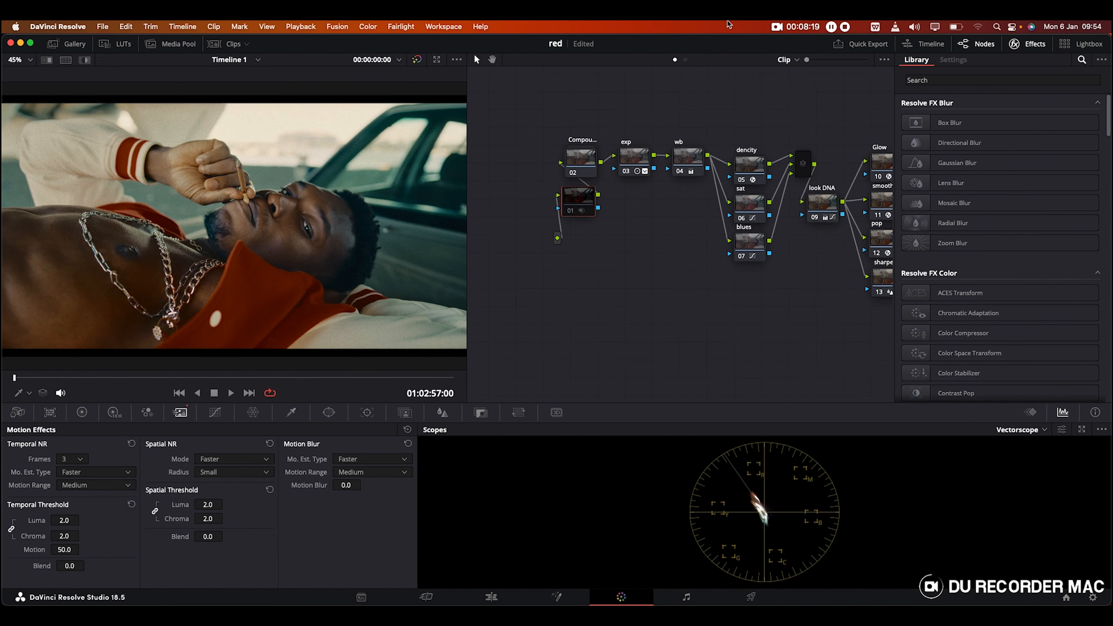
# Step: Switch on node 01's temporal noise reduction and hide the Effects library to widen the graph
pyautogui.click(571, 211)
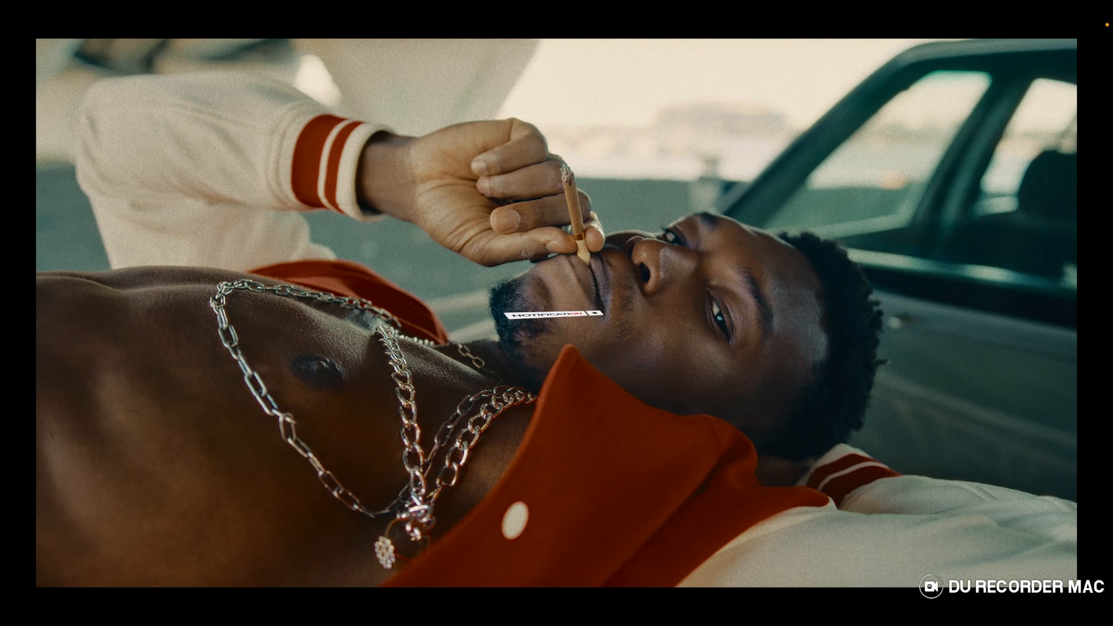
pyautogui.press('Escape')
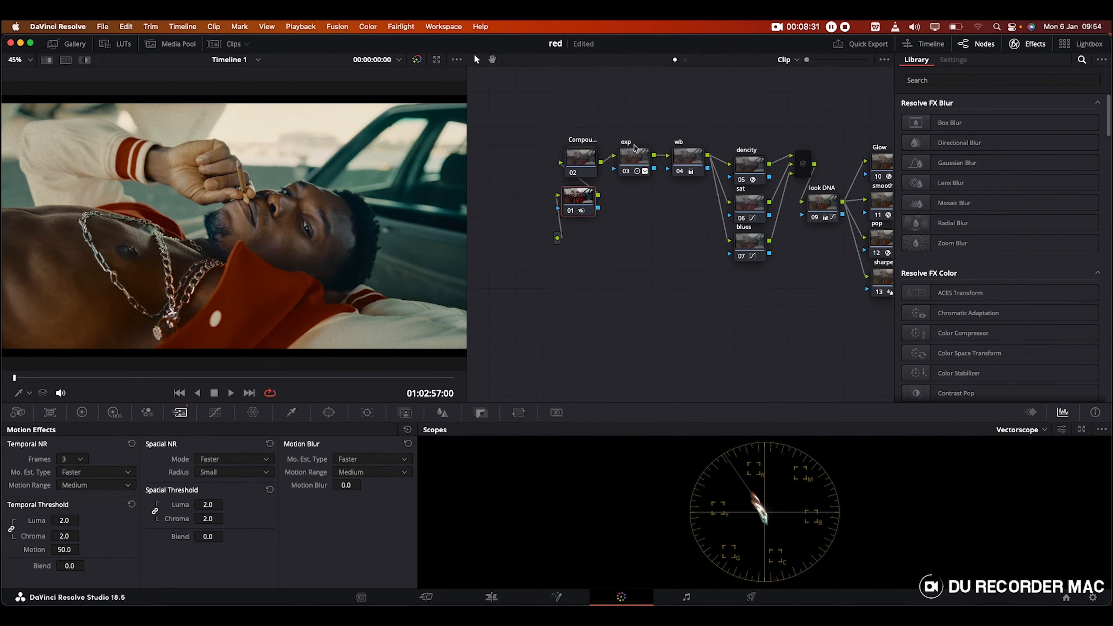
pyautogui.click(1033, 44)
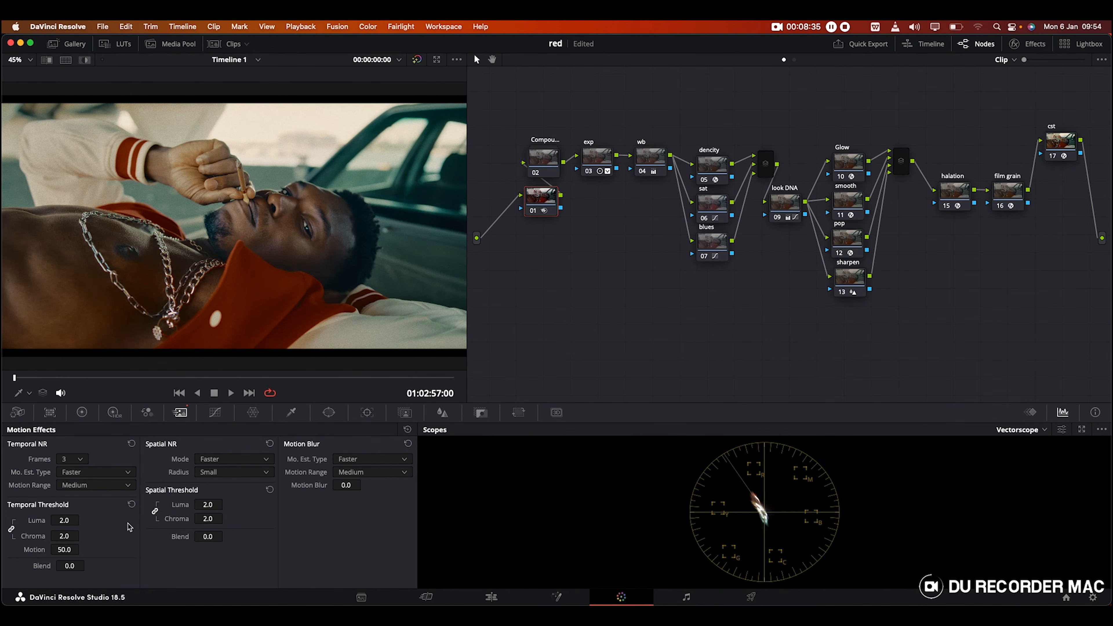
# Step: Show the color wheels and scrub through later shots full screen, ending on the man at the car
pyautogui.click(81, 412)
pyautogui.click(118, 377)
pyautogui.click(331, 379)
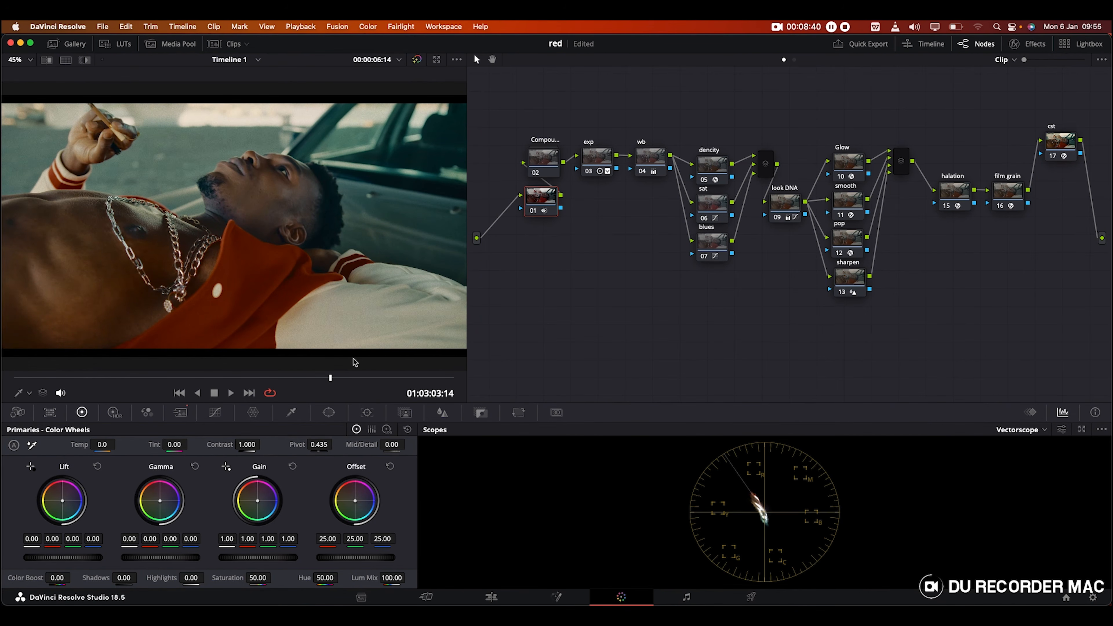
pyautogui.click(381, 379)
pyautogui.click(410, 378)
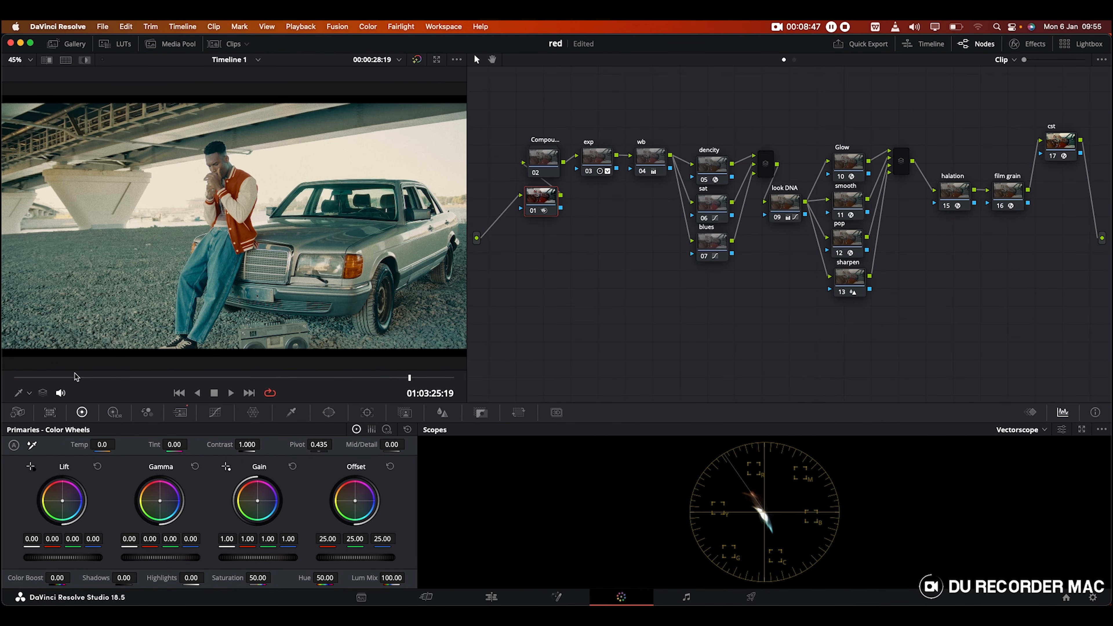
pyautogui.press('super+f')
pyautogui.press('super+f')
pyautogui.click(71, 378)
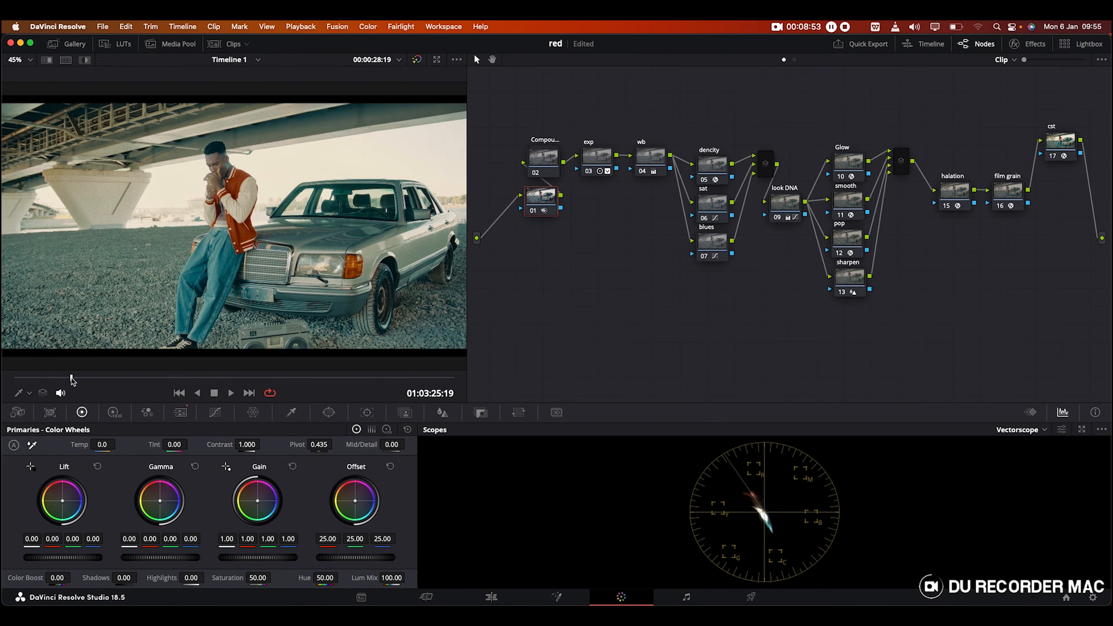